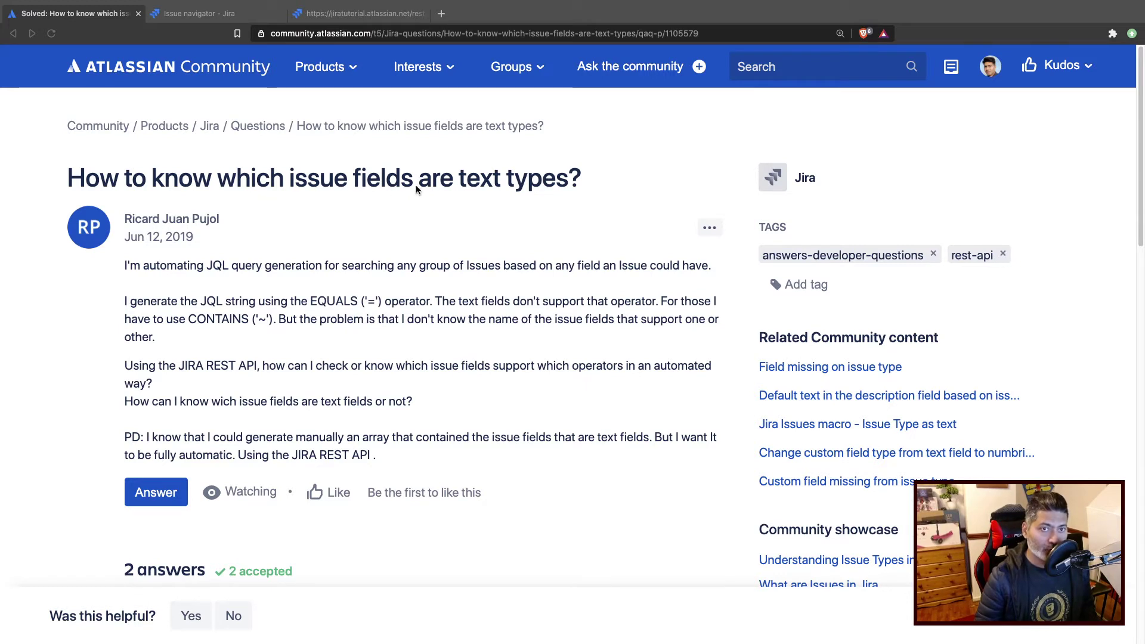
- Start a JQL query in the issue navigator on the Analysis[Paragraph] field
triple_click(531, 183)
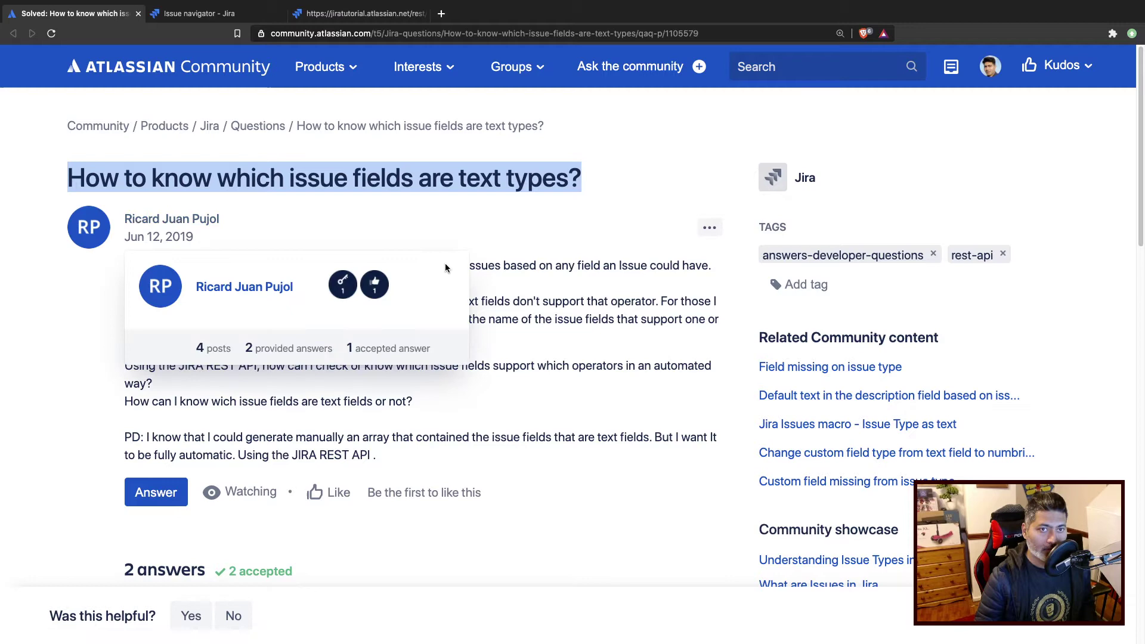
left_click(524, 275)
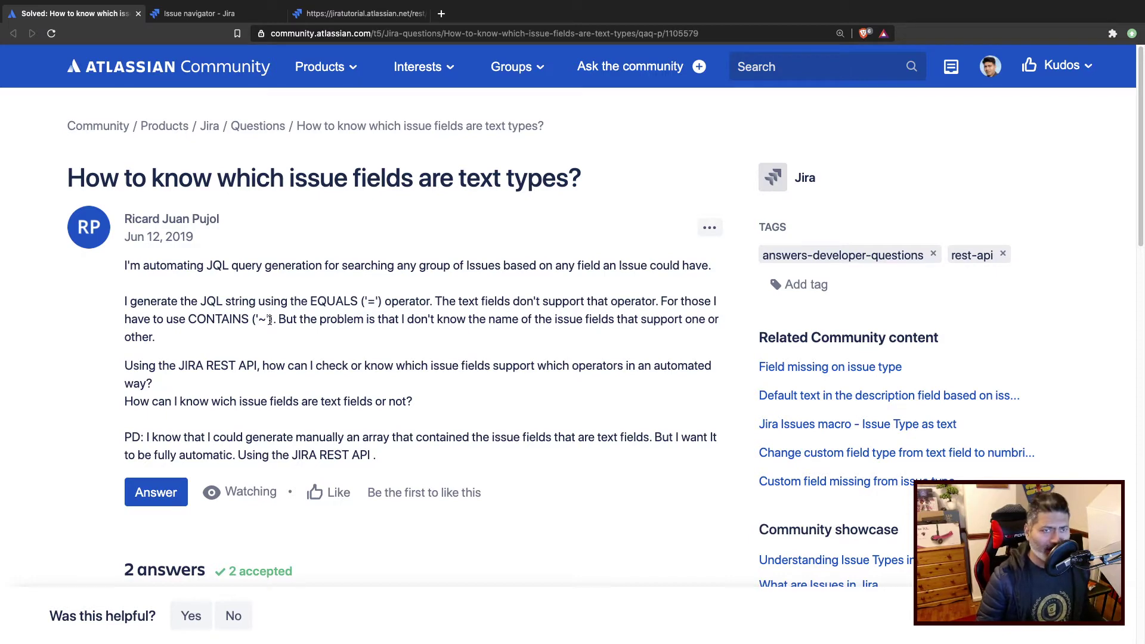
key("ctrl+Tab")
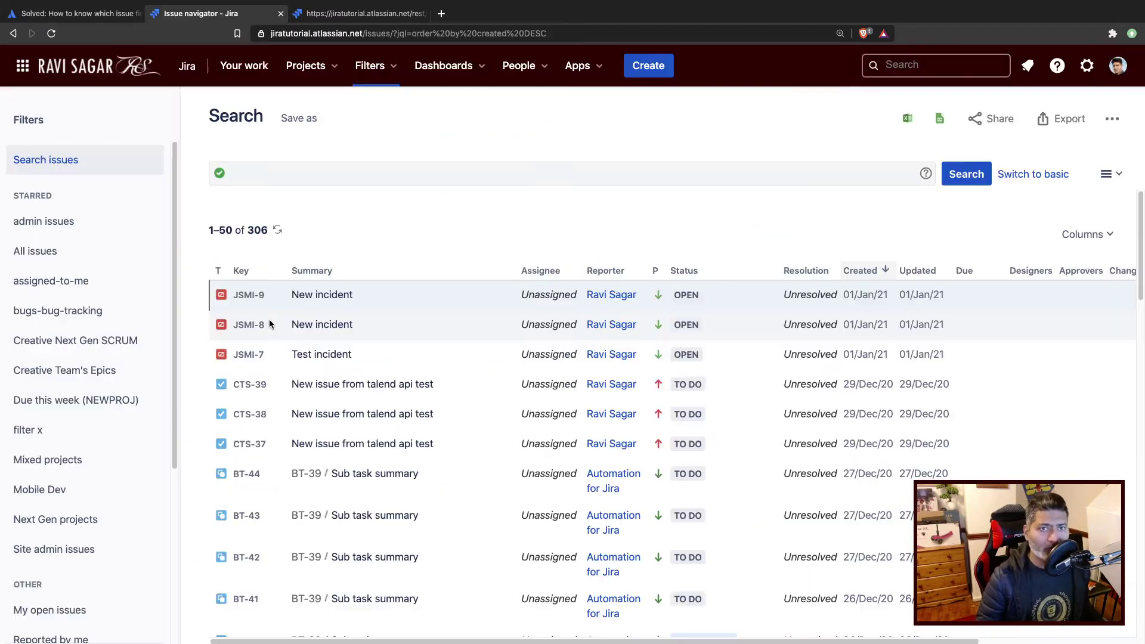
left_click(443, 177)
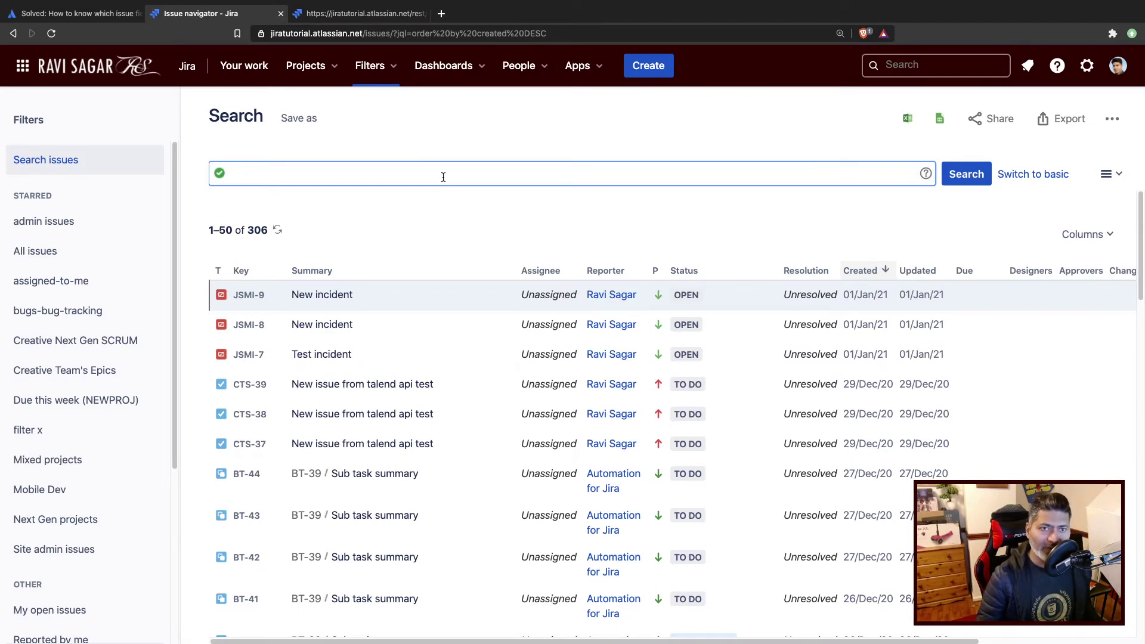
type("ana")
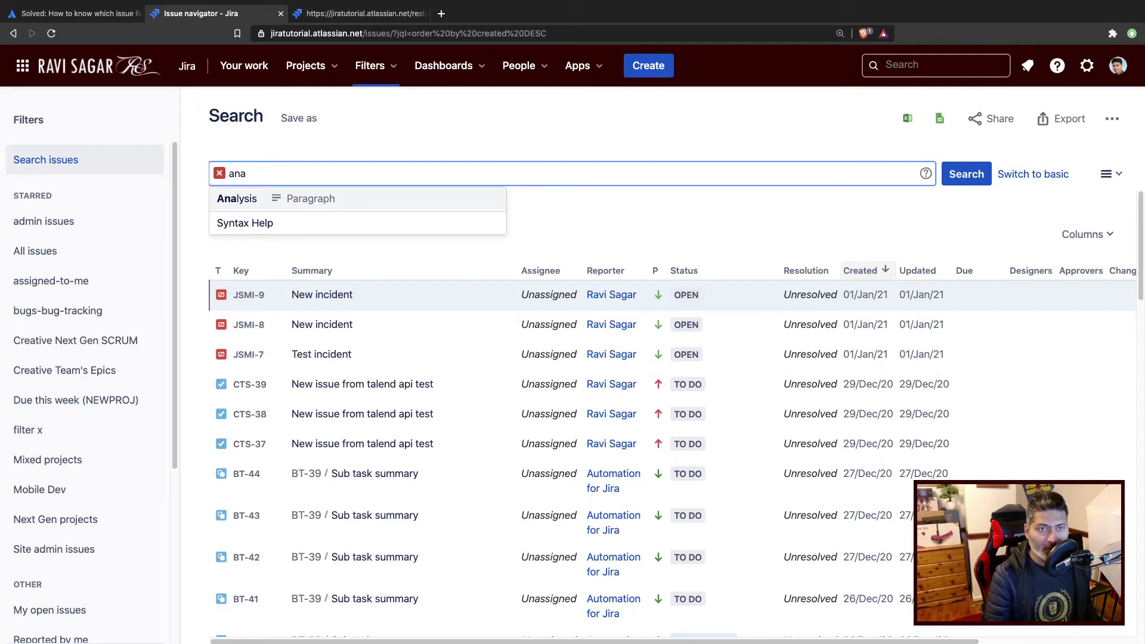
key("Return")
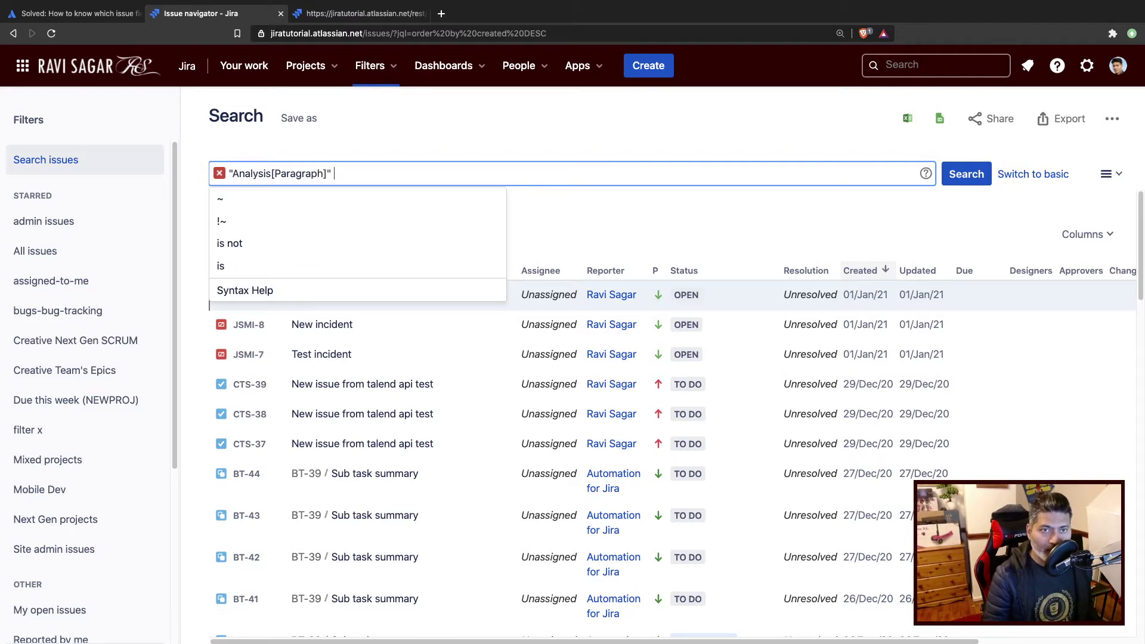
- Browse Analysis's suggested operators ~, !~, is not and is, then select the query
key("Down")
key("Down")
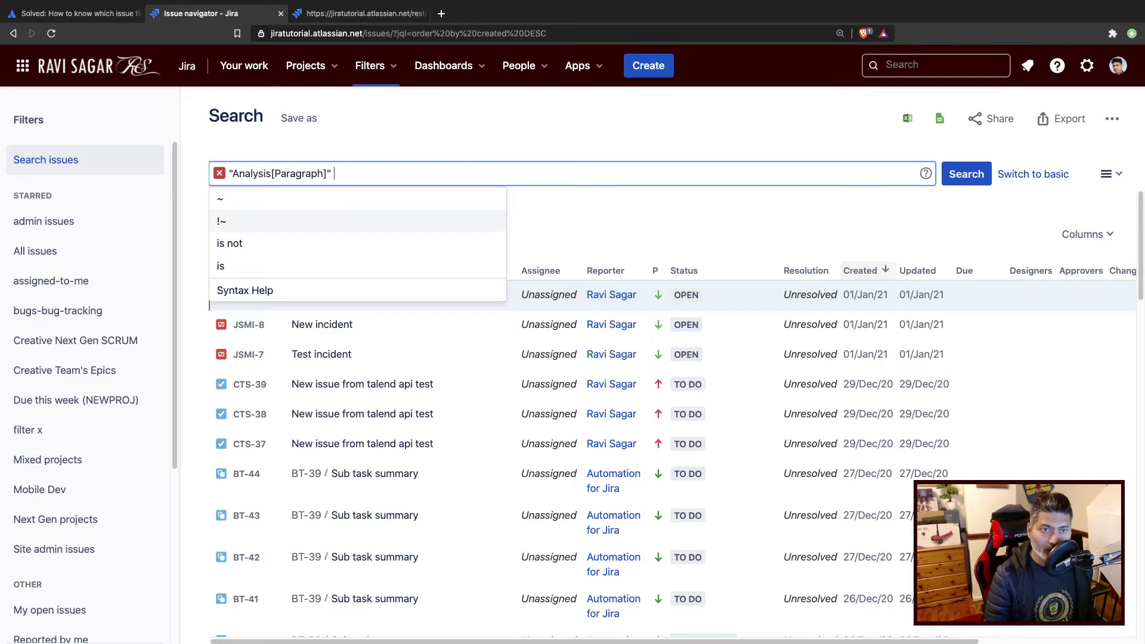
key("Down")
key("Up")
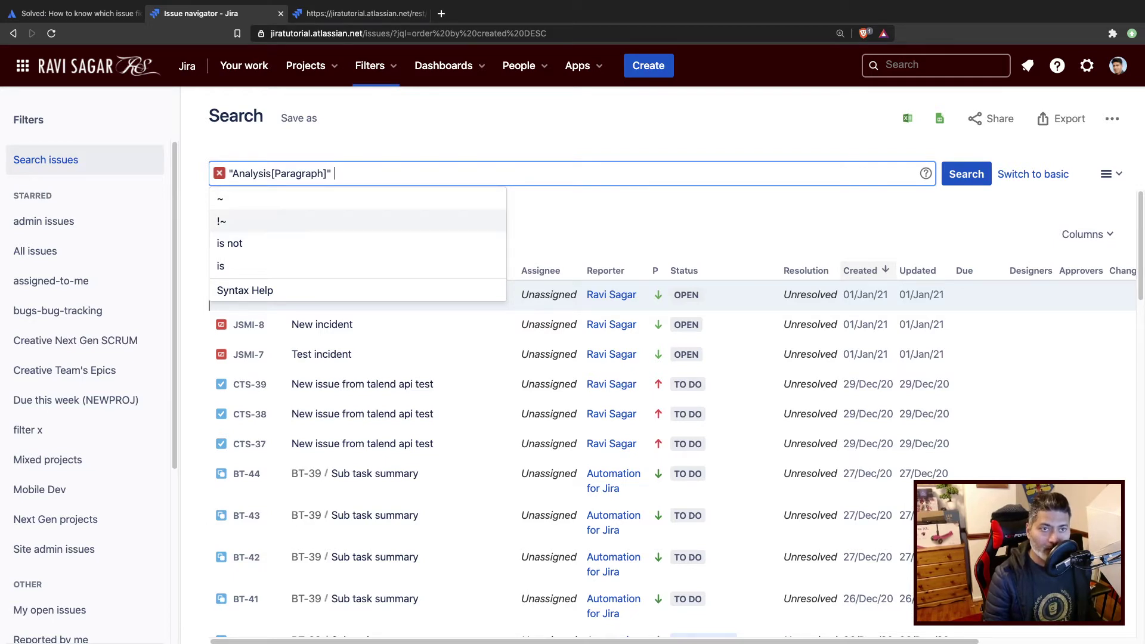
key("Up")
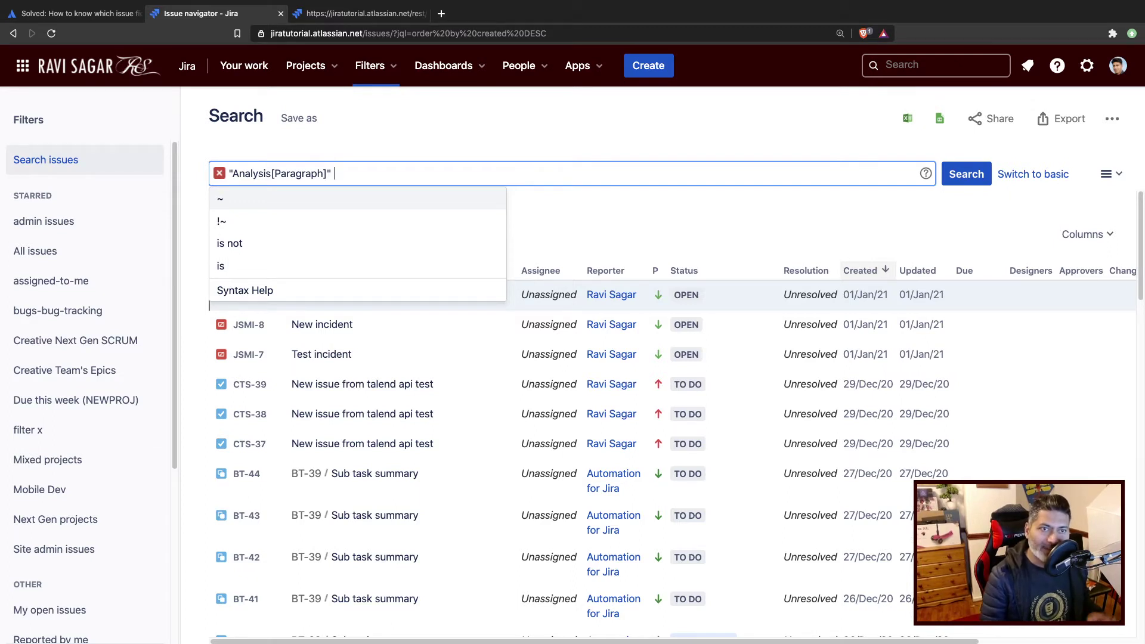
key("Down")
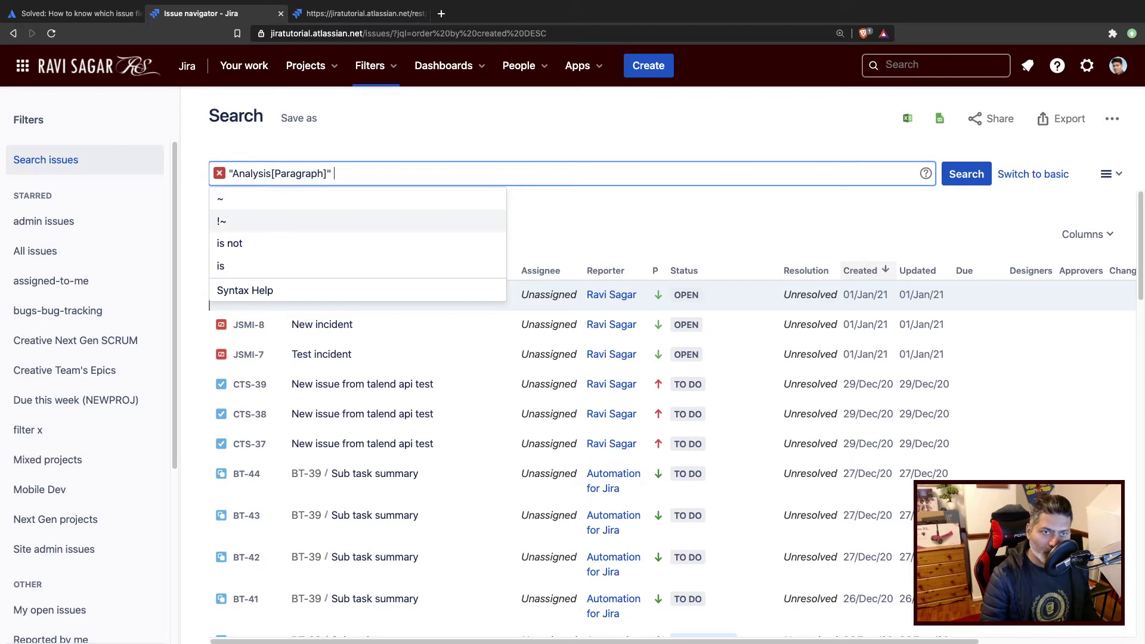
key("Down")
key("Down")
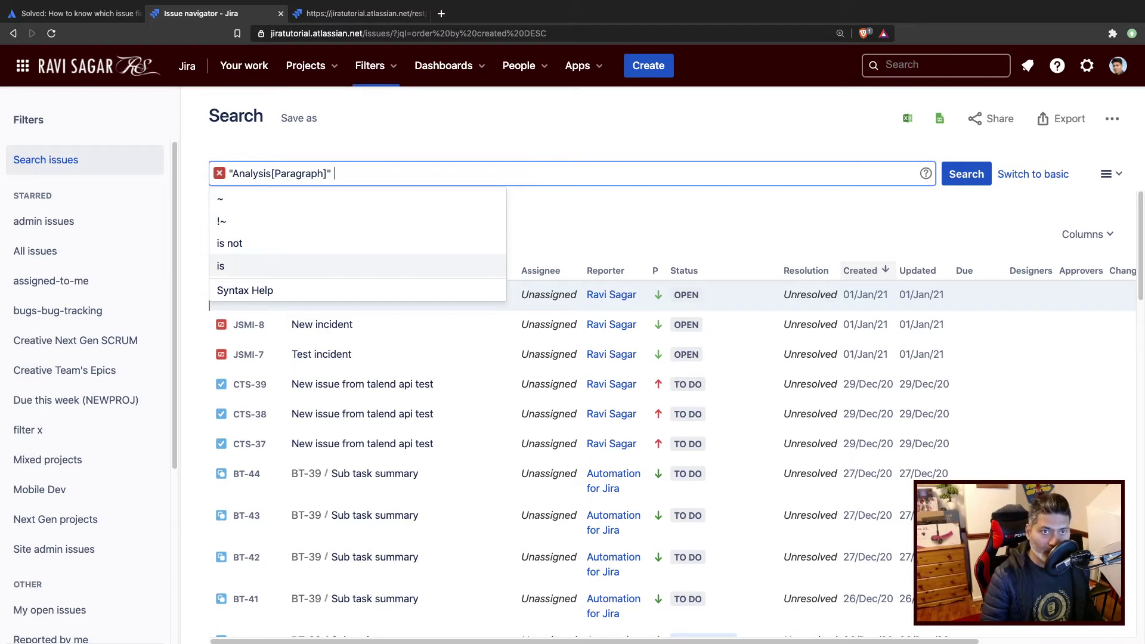
key("Up")
key("Up")
key("Up")
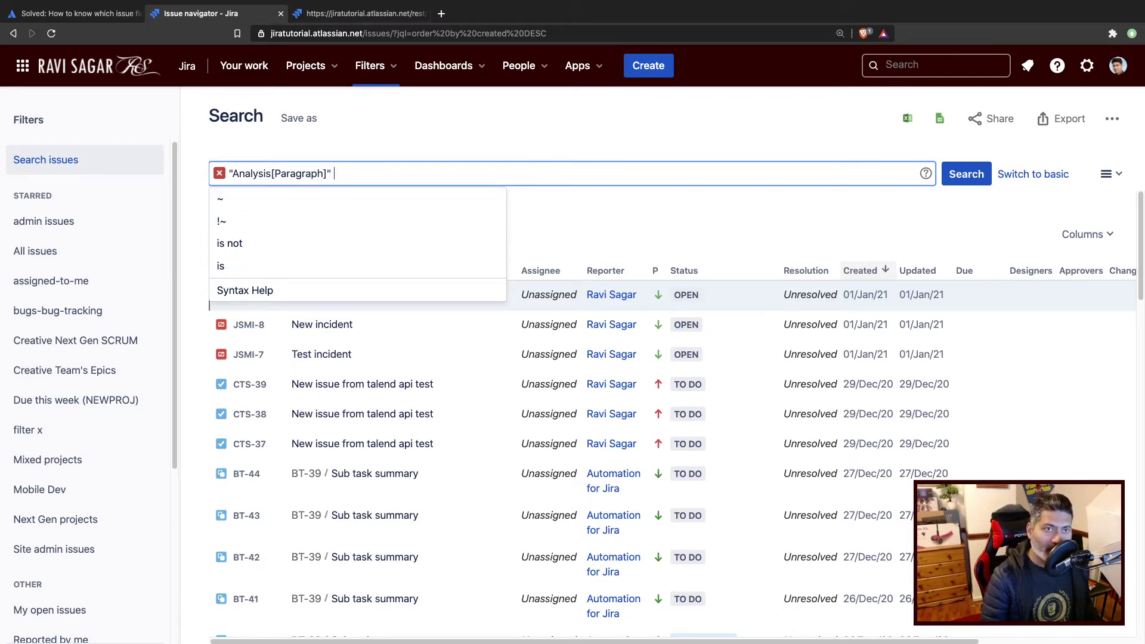
type("~")
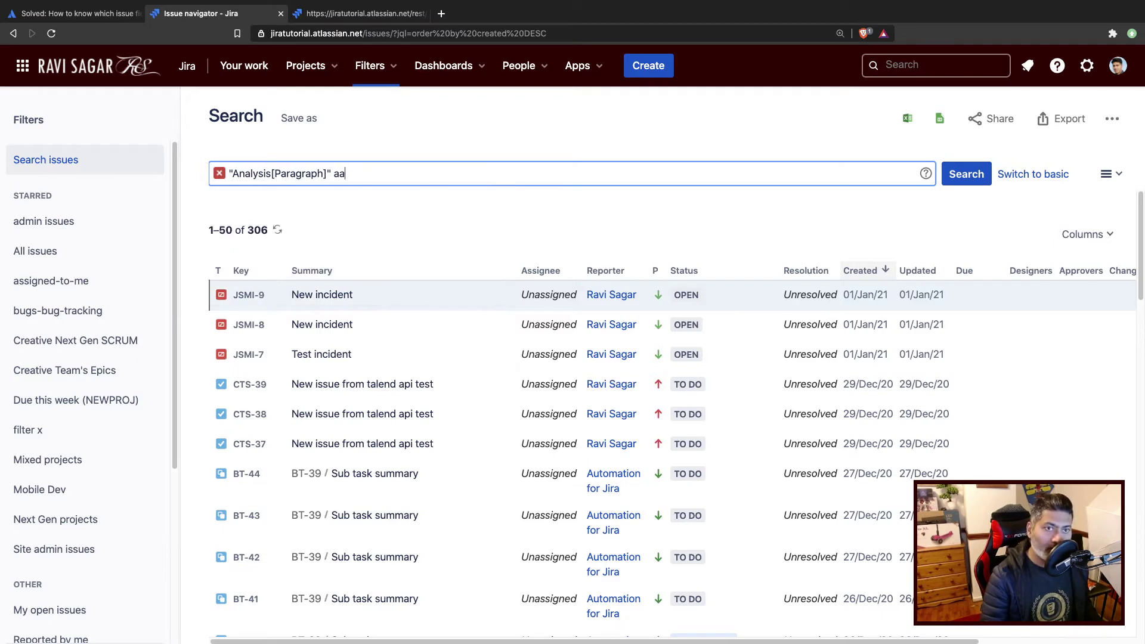
key("BackSpace")
key("ctrl+a")
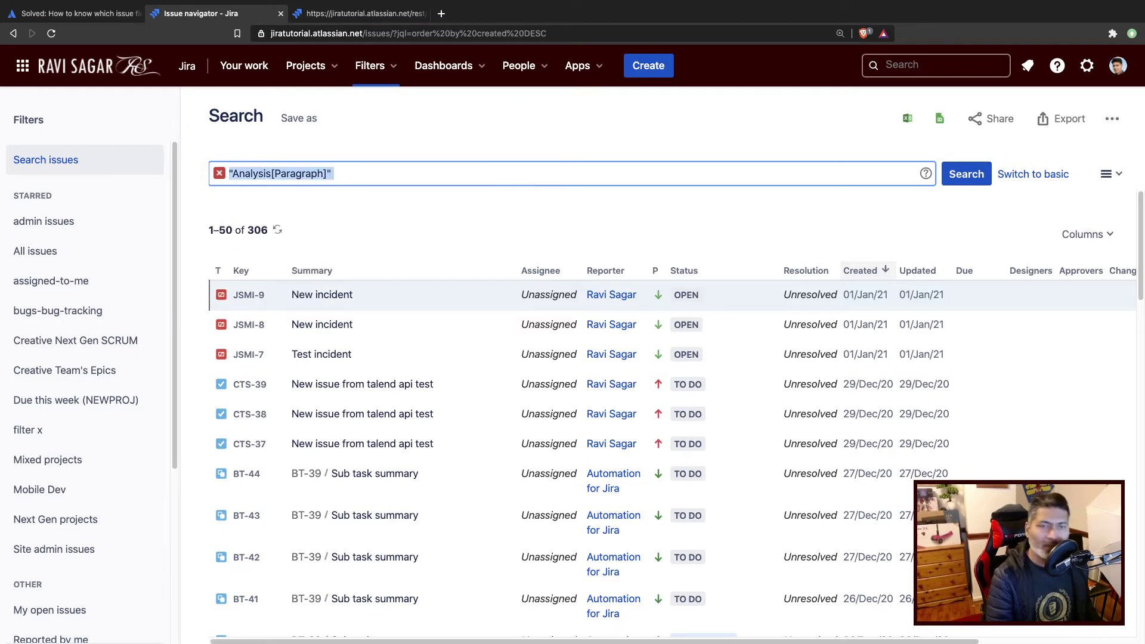
- Replace the query with activeChecklistItems and check its = and != operator suggestions
type("as")
key("BackSpace")
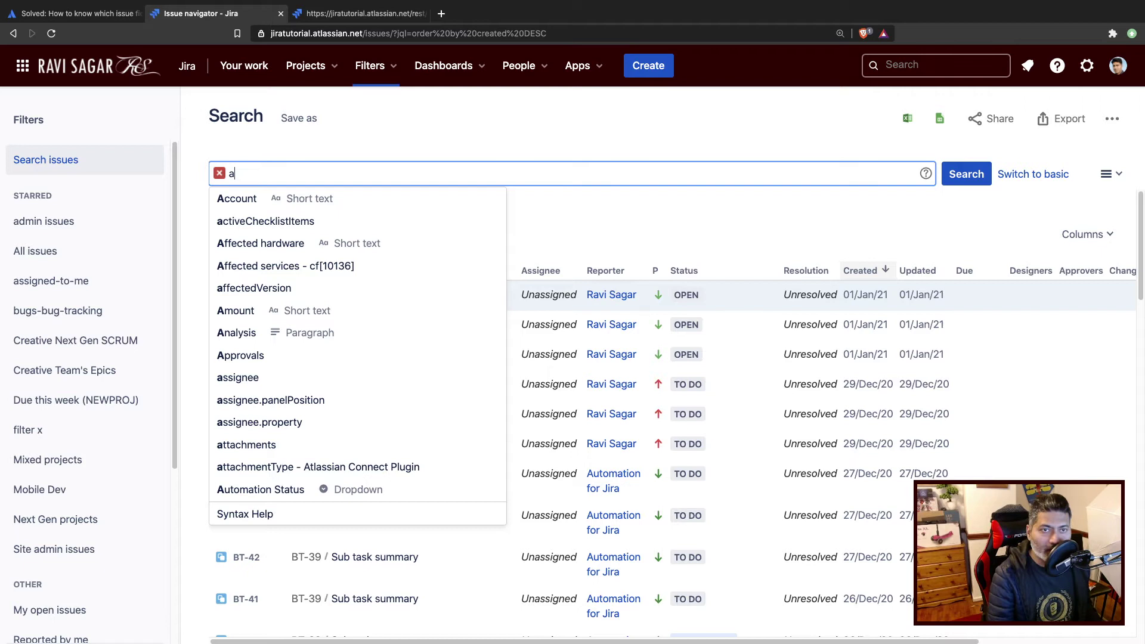
key("Down")
key("Down")
key("Down")
key("Down")
key("Up")
key("Up")
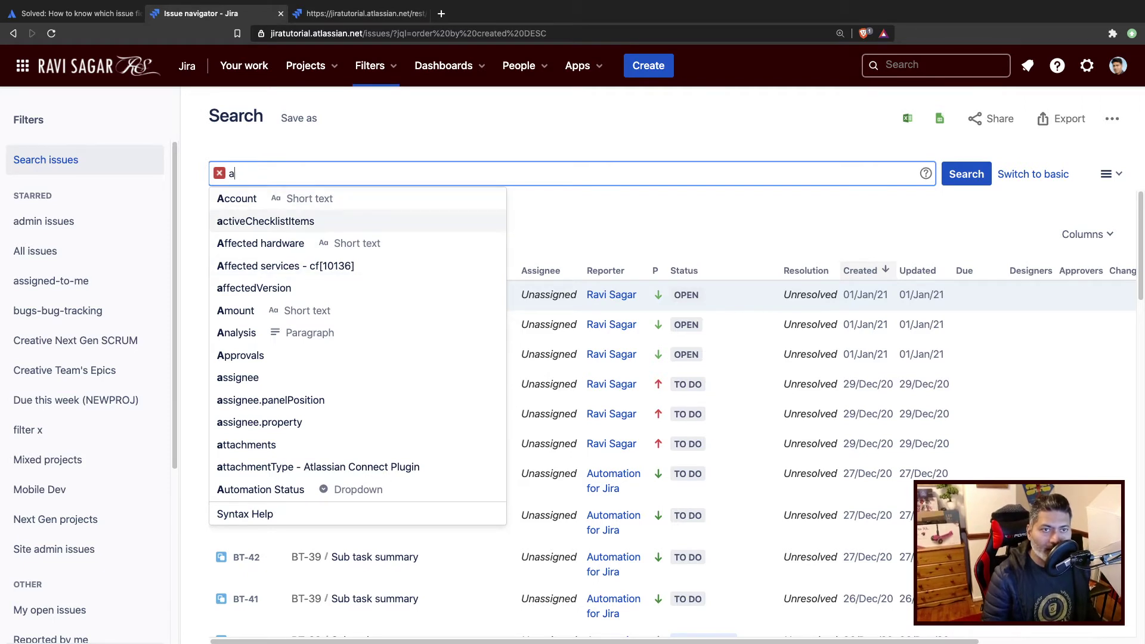
key("Down")
key("Up")
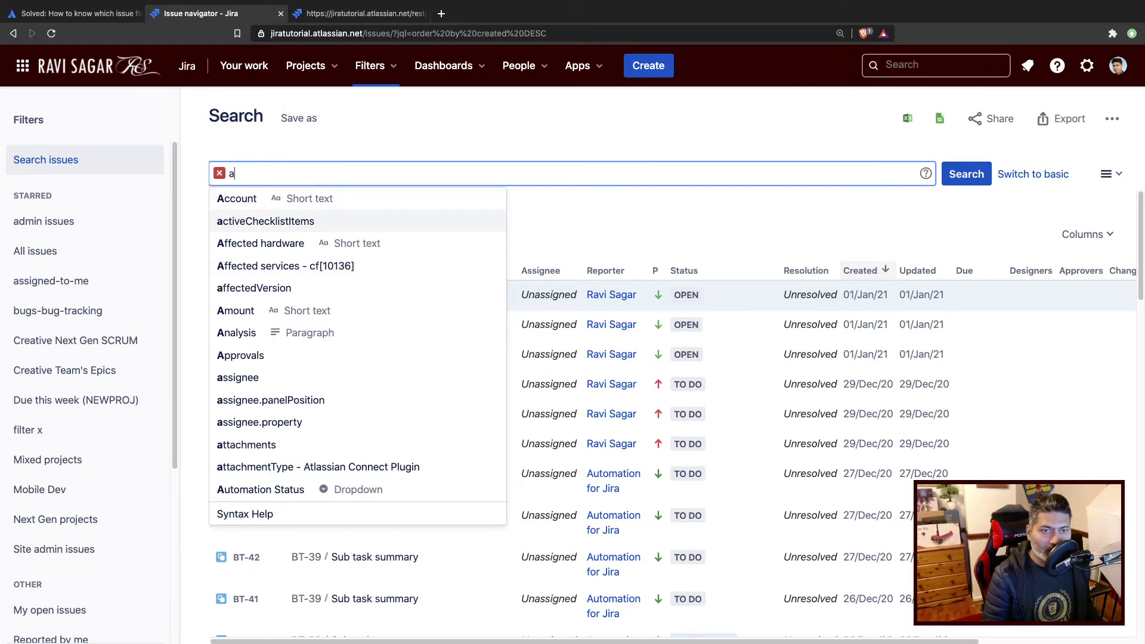
key("Return")
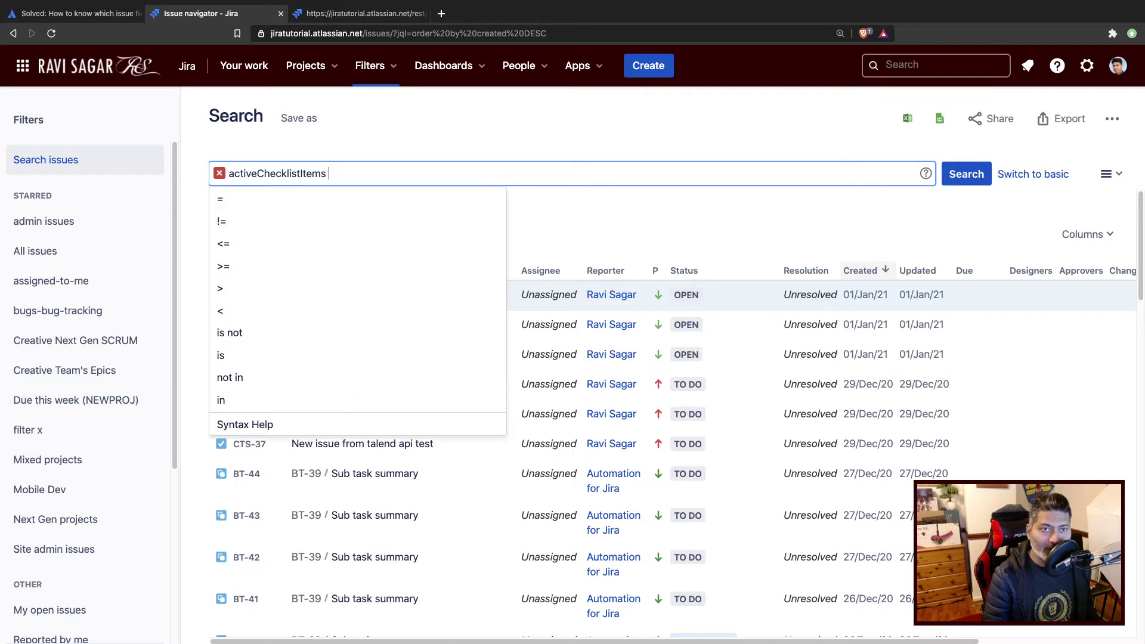
key("Down")
key("Down")
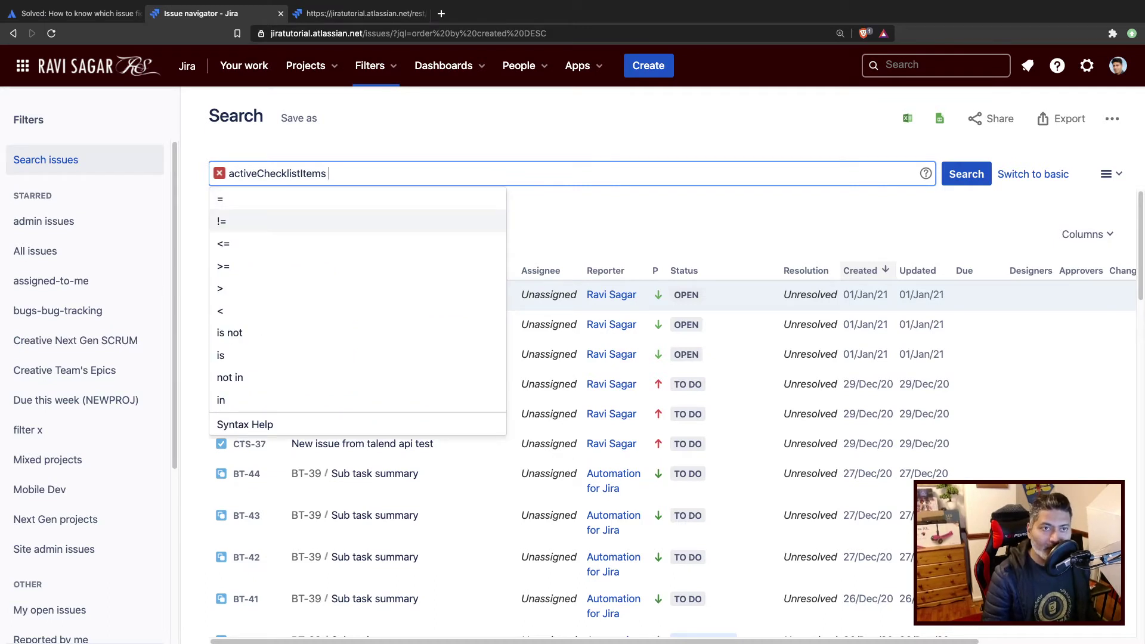
key("Up")
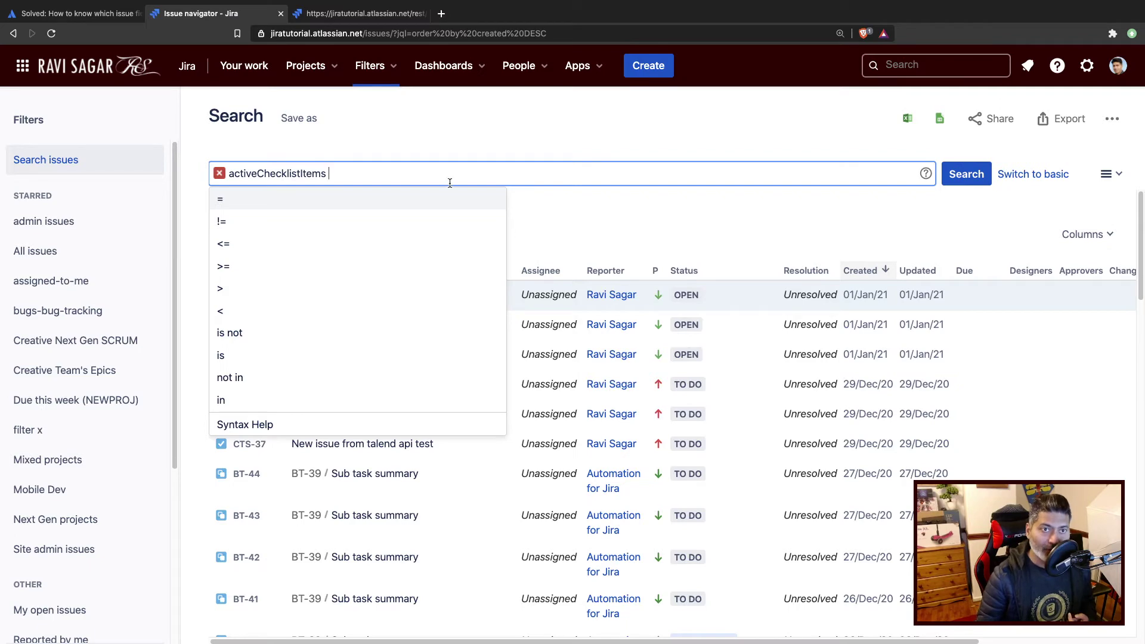
- Highlight the rest/api/latest/jql/autocompletedata path in the JSON page's URL
left_click(352, 18)
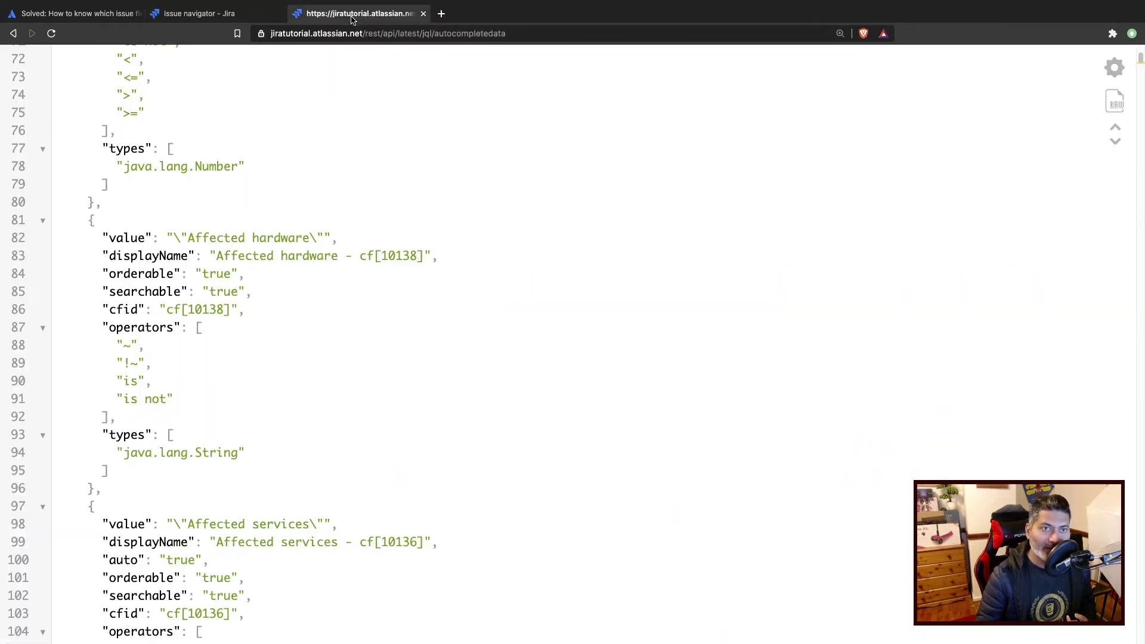
scroll(366, 217, "up", 15)
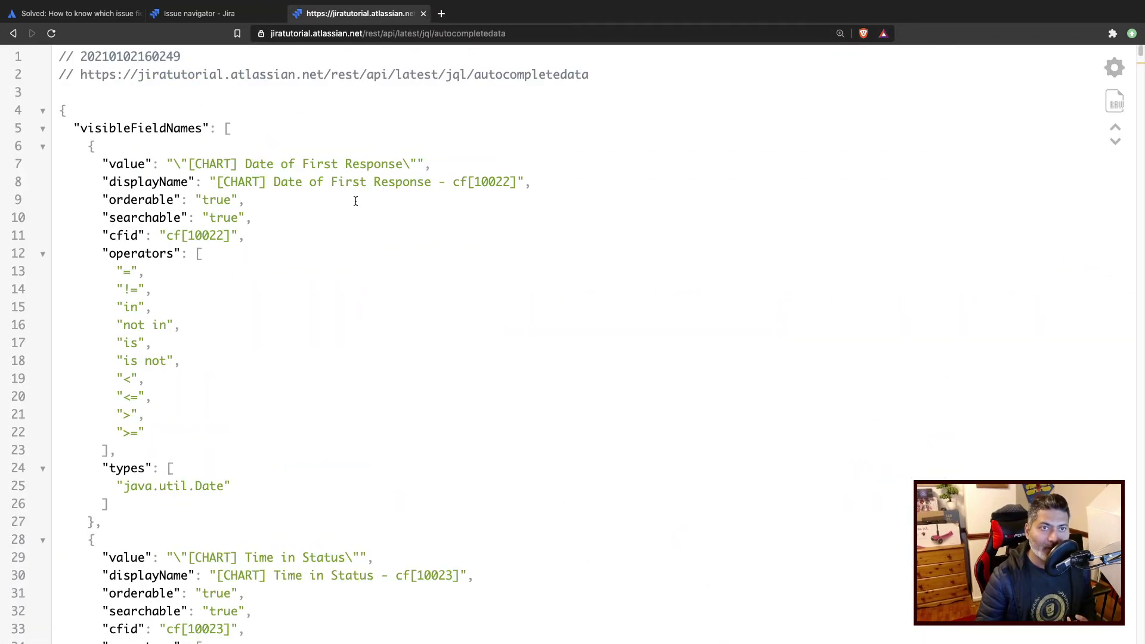
left_click_drag(365, 33, 551, 35)
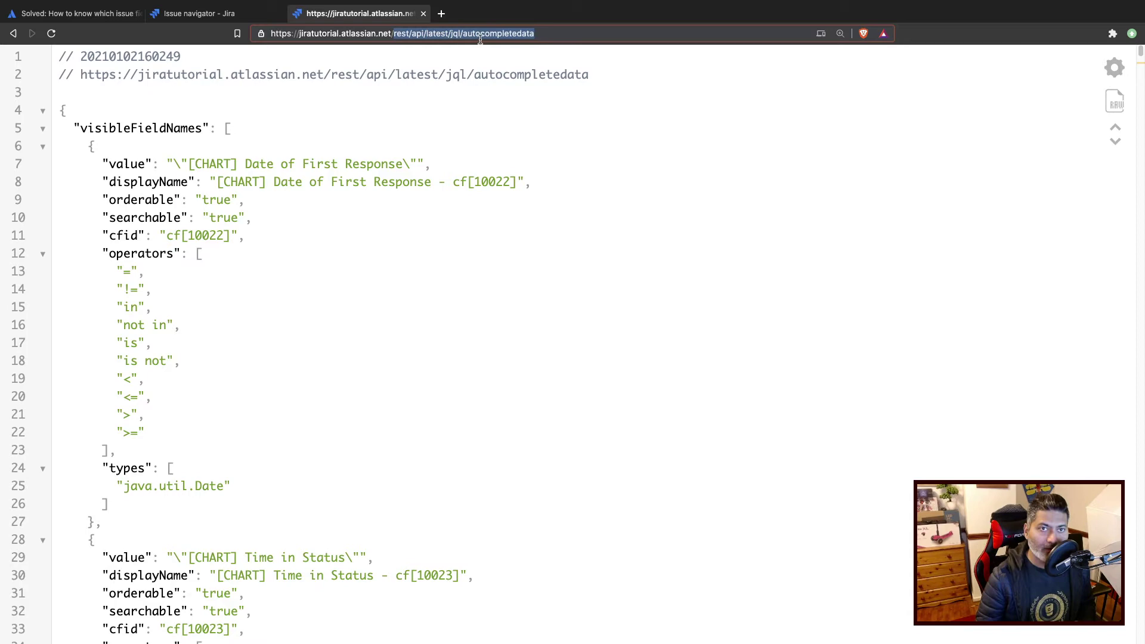
- Select /rest/api/2/jql/autocompletedata in the Community answer, then return to the JSON
left_click(81, 14)
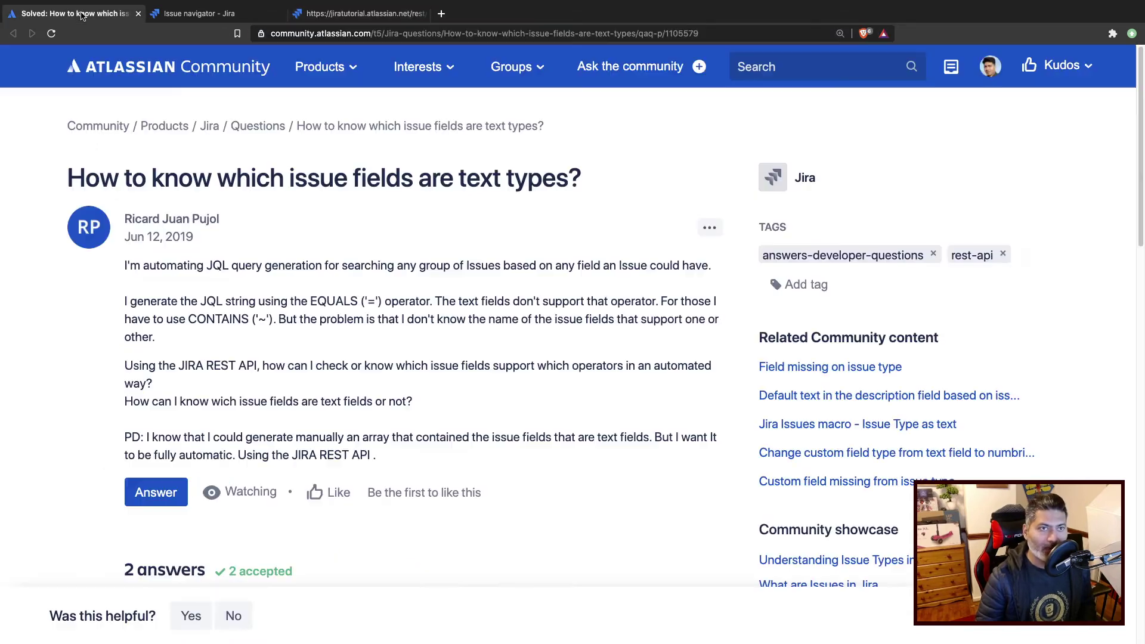
scroll(428, 389, "down", 10)
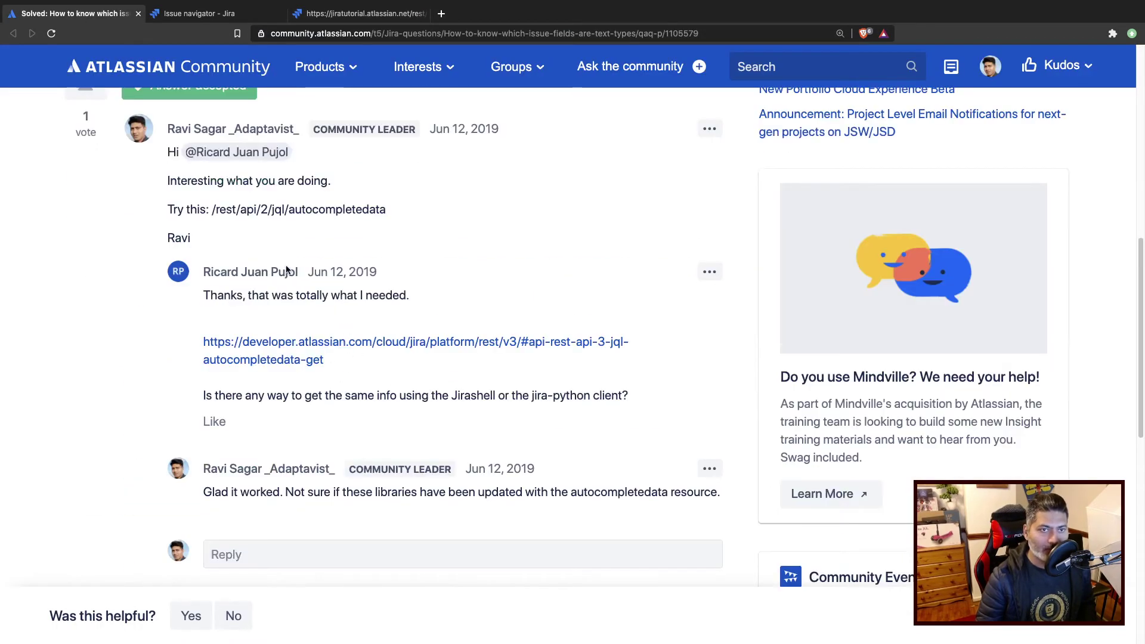
double_click(279, 209)
left_click(279, 209)
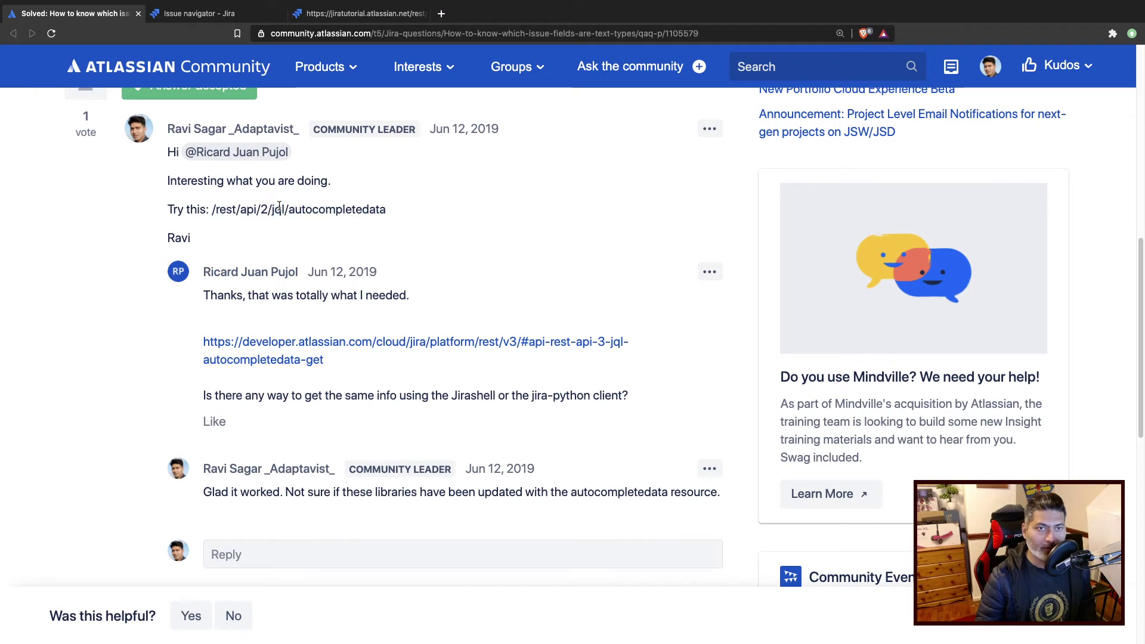
double_click(280, 208)
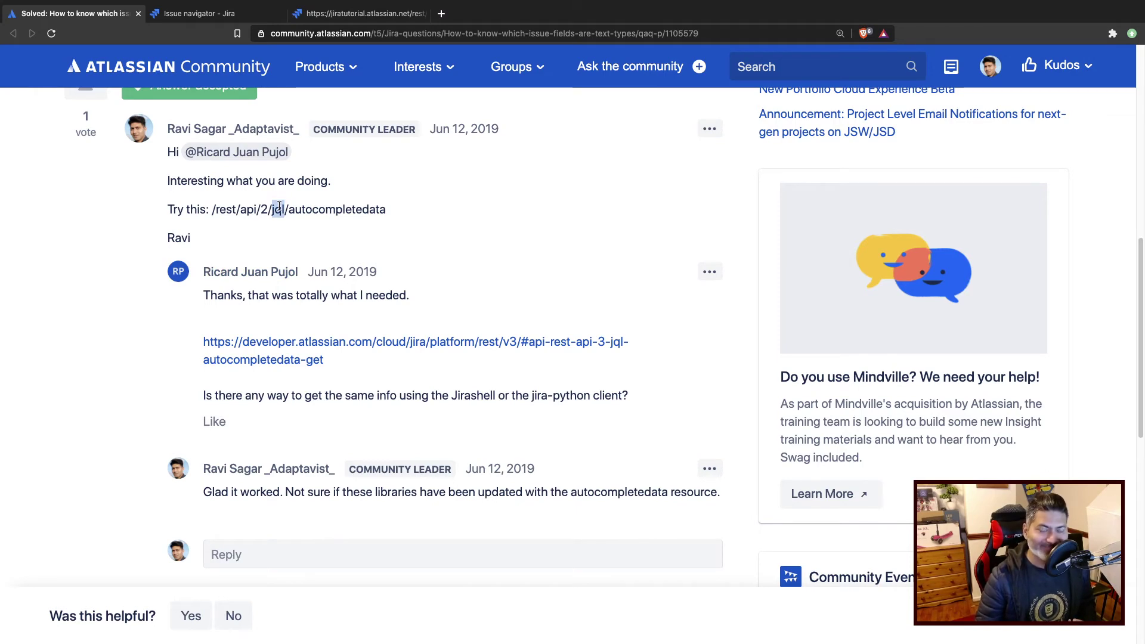
triple_click(279, 209)
left_click_drag(389, 210, 210, 209)
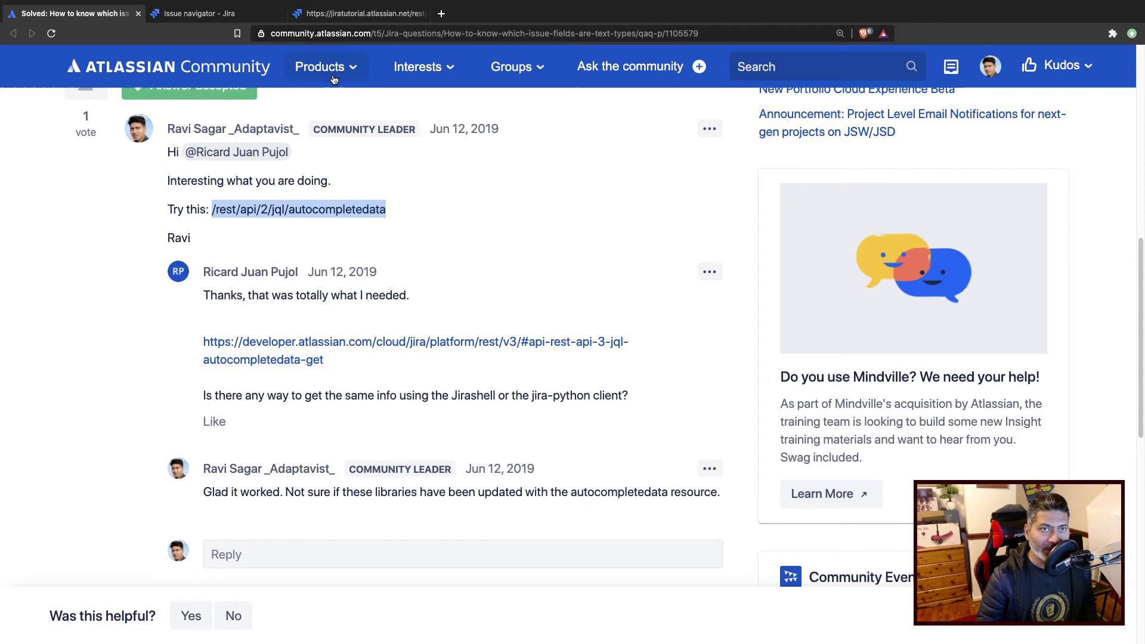
left_click(346, 20)
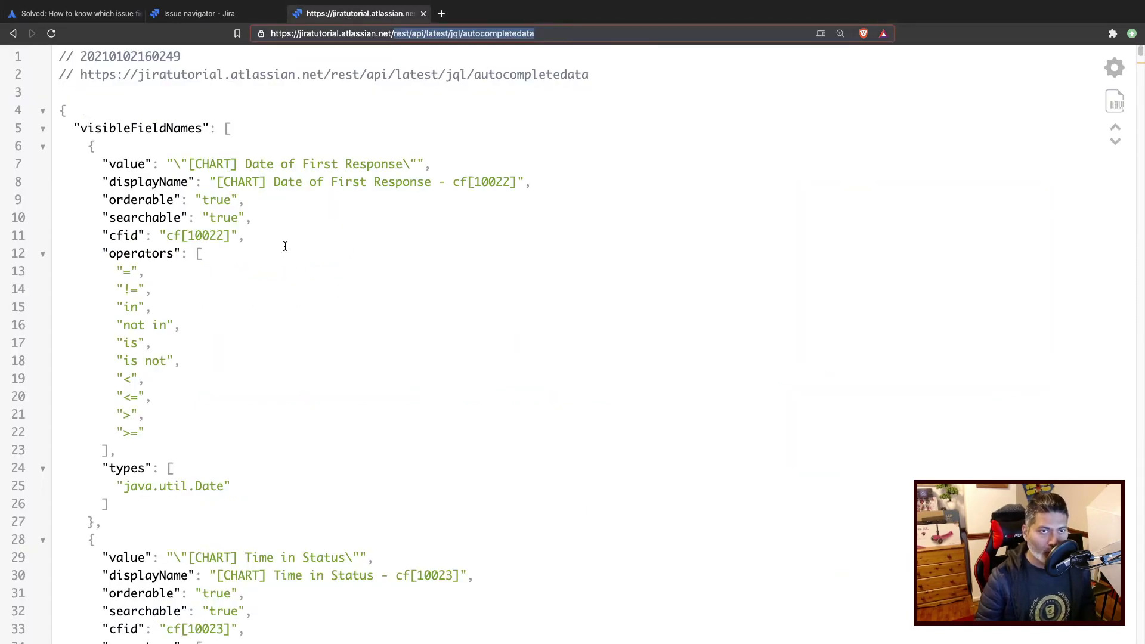
- Scroll the JSON to the Account field entry on line 45 and select its name
scroll(270, 264, "down", 6)
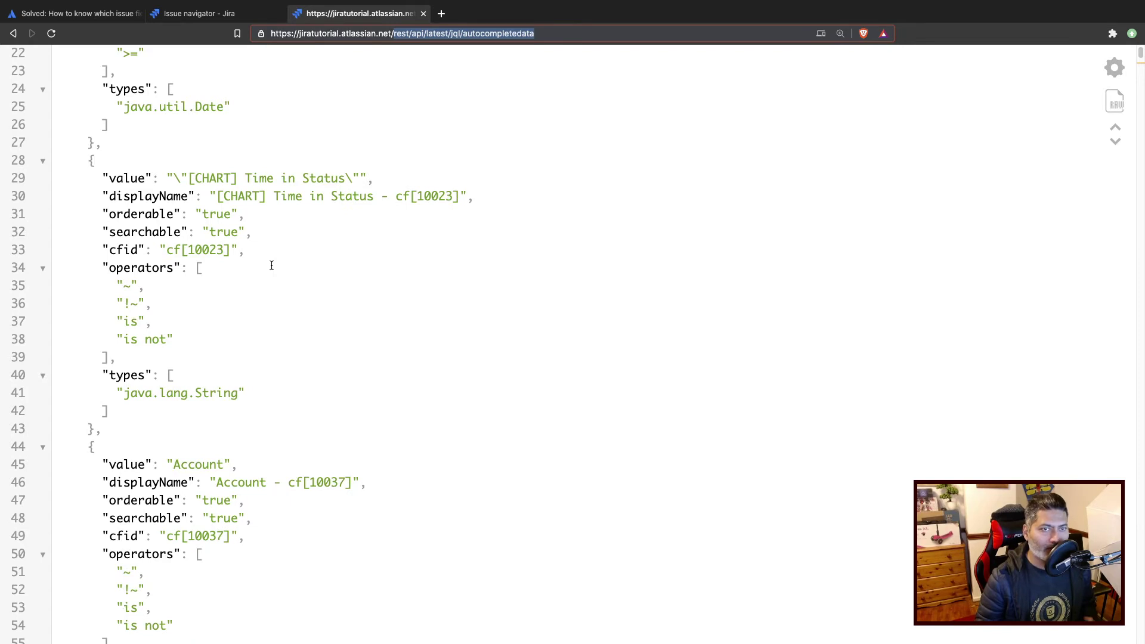
scroll(270, 266, "down", 2)
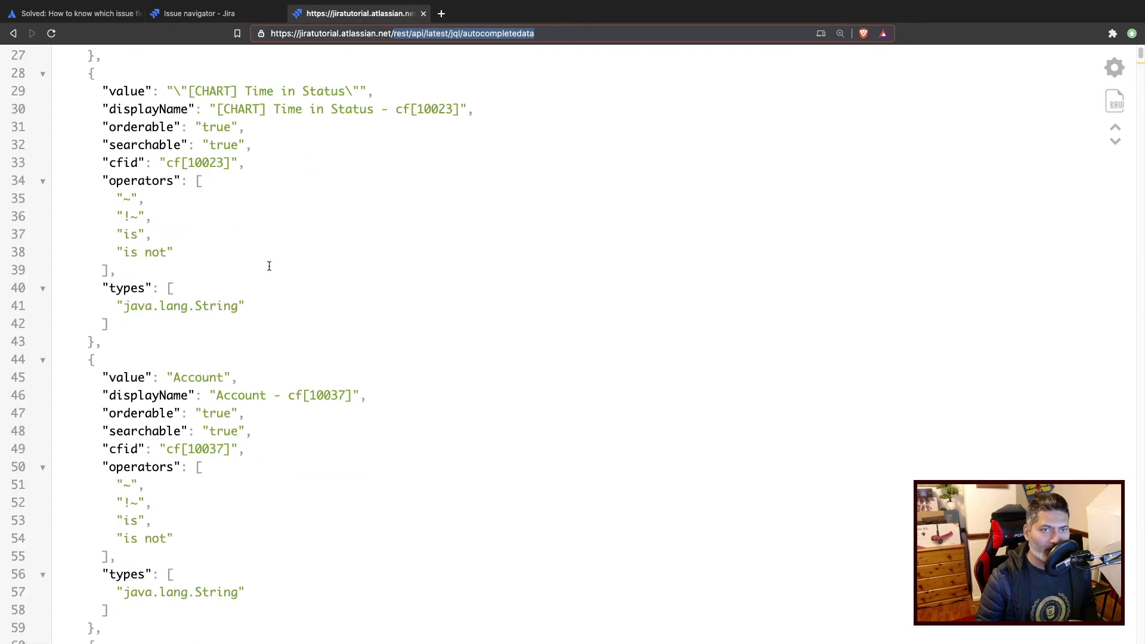
double_click(204, 379)
scroll(256, 365, "down", 5)
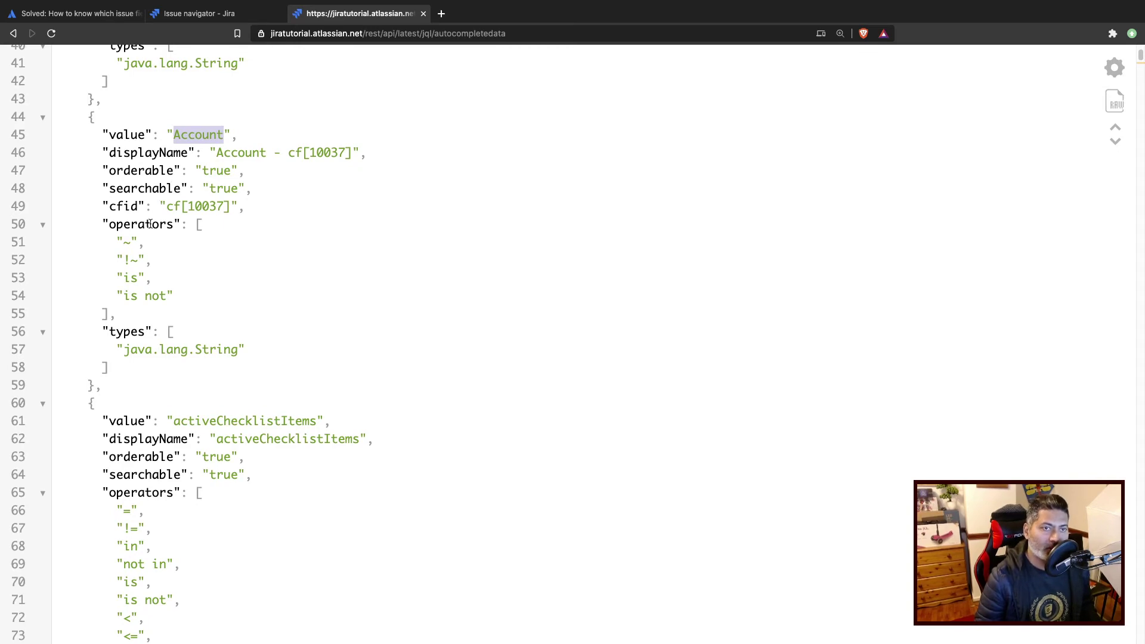
- Mark Account's four operators, then query Account in JQL to compare its suggested operators
left_click_drag(118, 240, 175, 304)
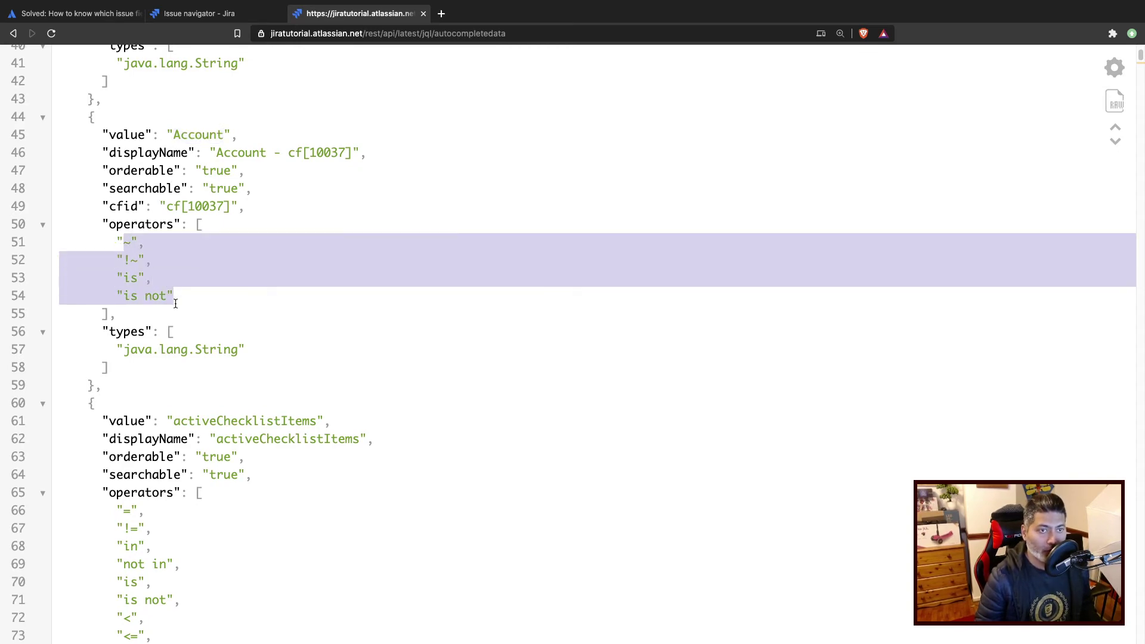
left_click(226, 24)
double_click(349, 176)
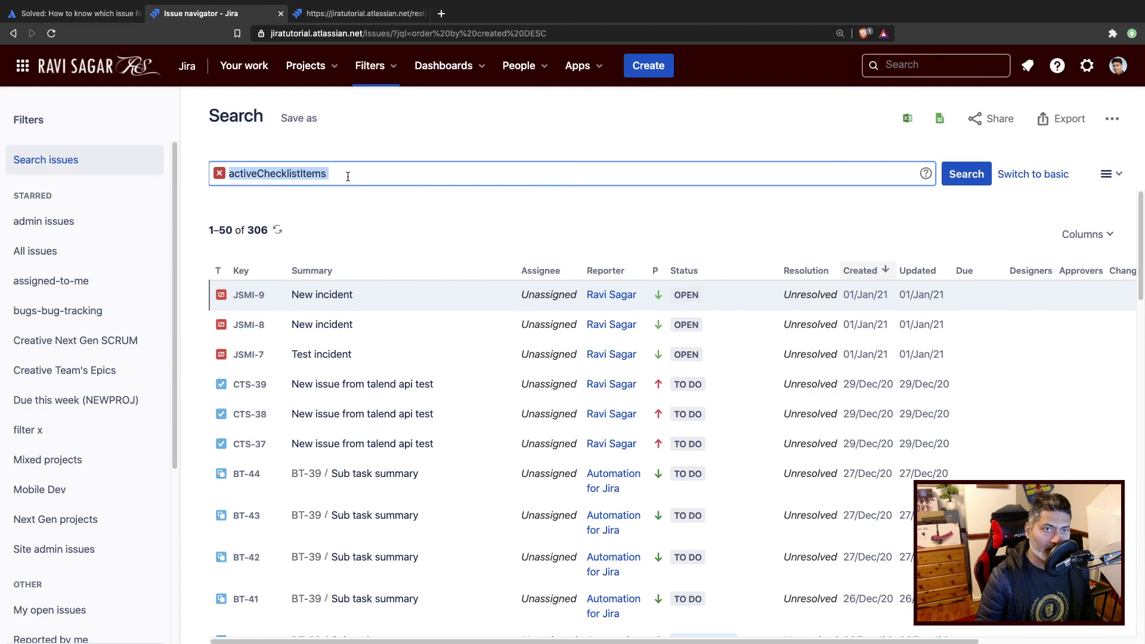
type("accoun")
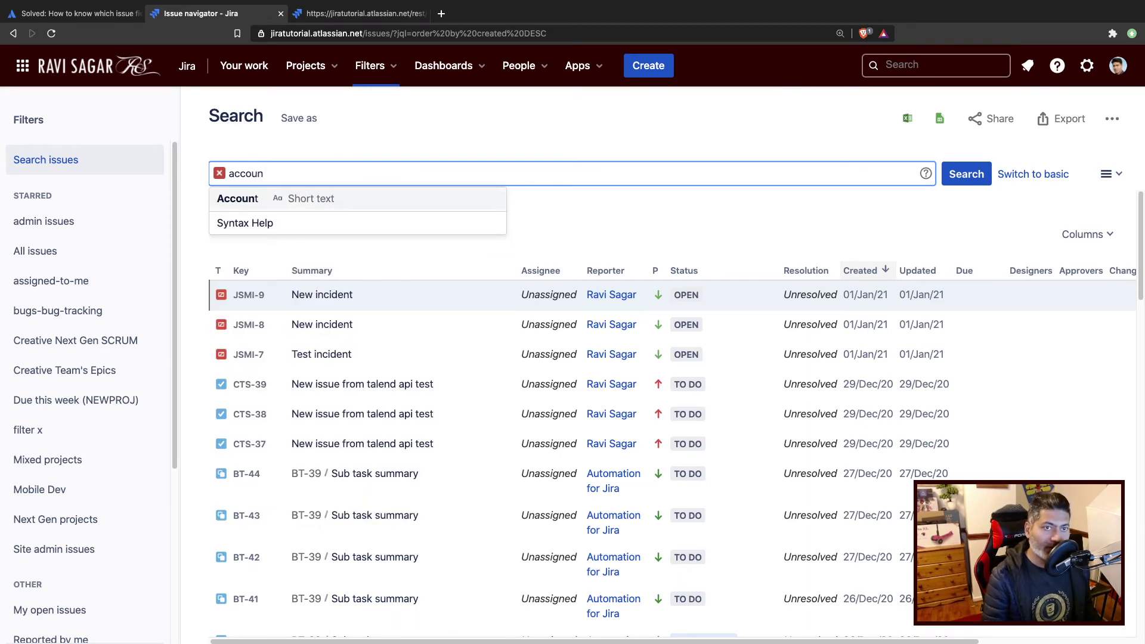
key("Return")
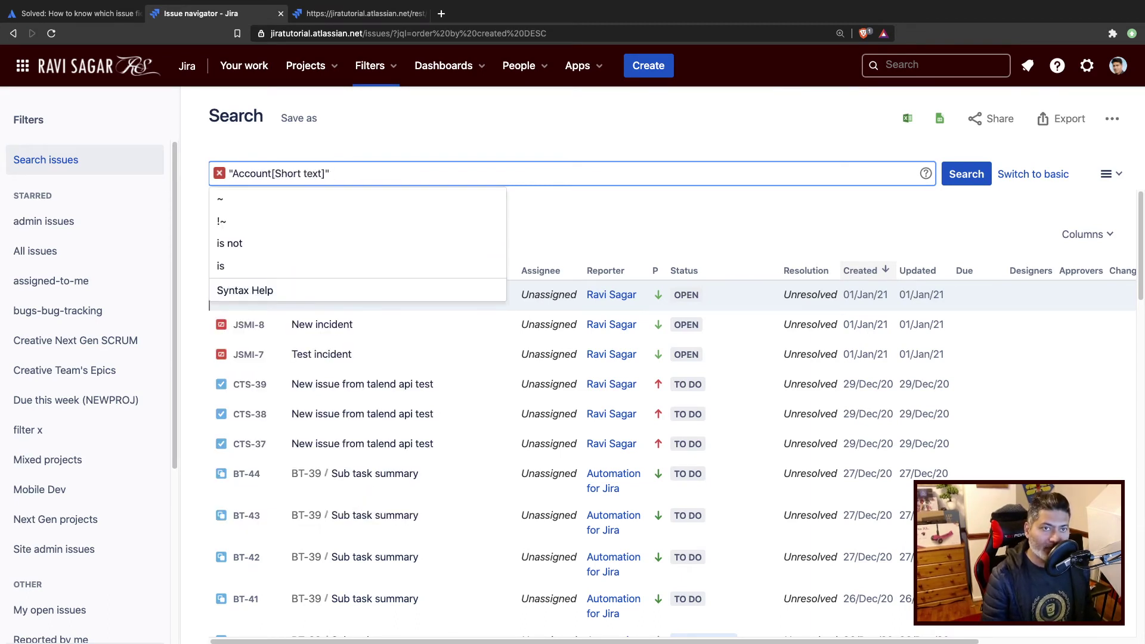
key("Down")
key("Down")
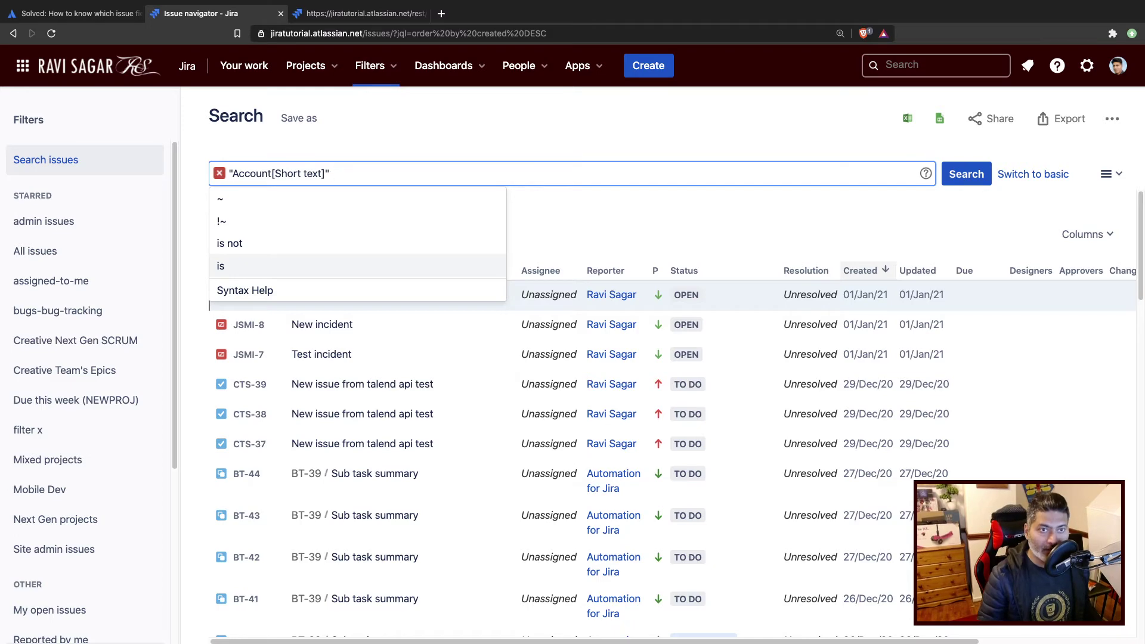
key("ctrl+Tab")
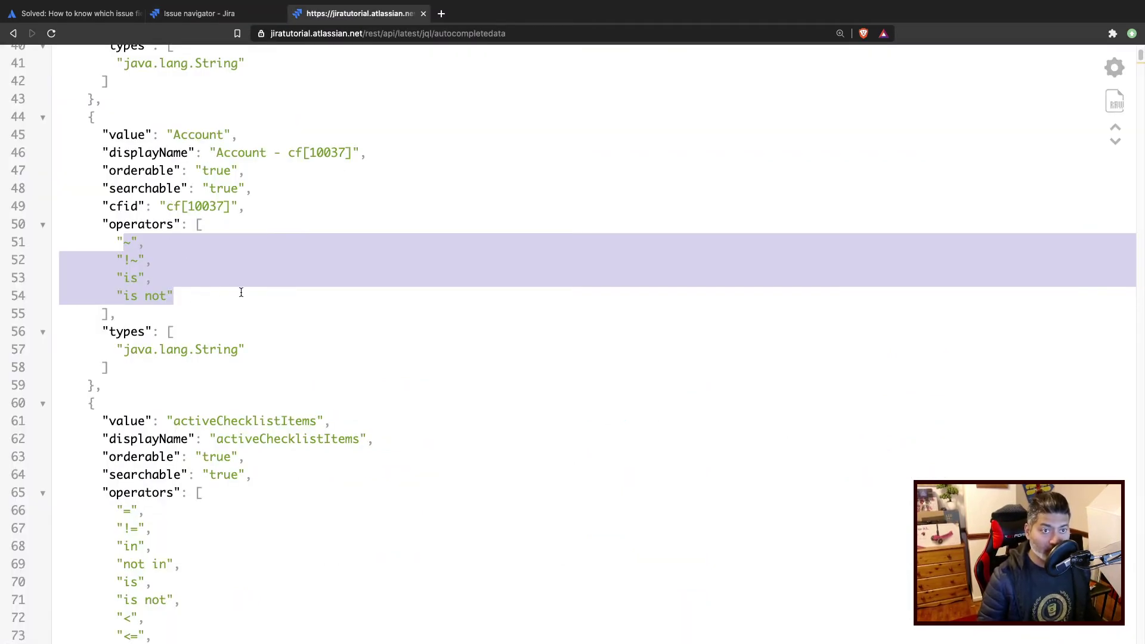
- Scroll the JSON past affectedVersion on line 117 down to the Baseline end date entry
scroll(241, 293, "down", 3)
scroll(254, 282, "down", 10)
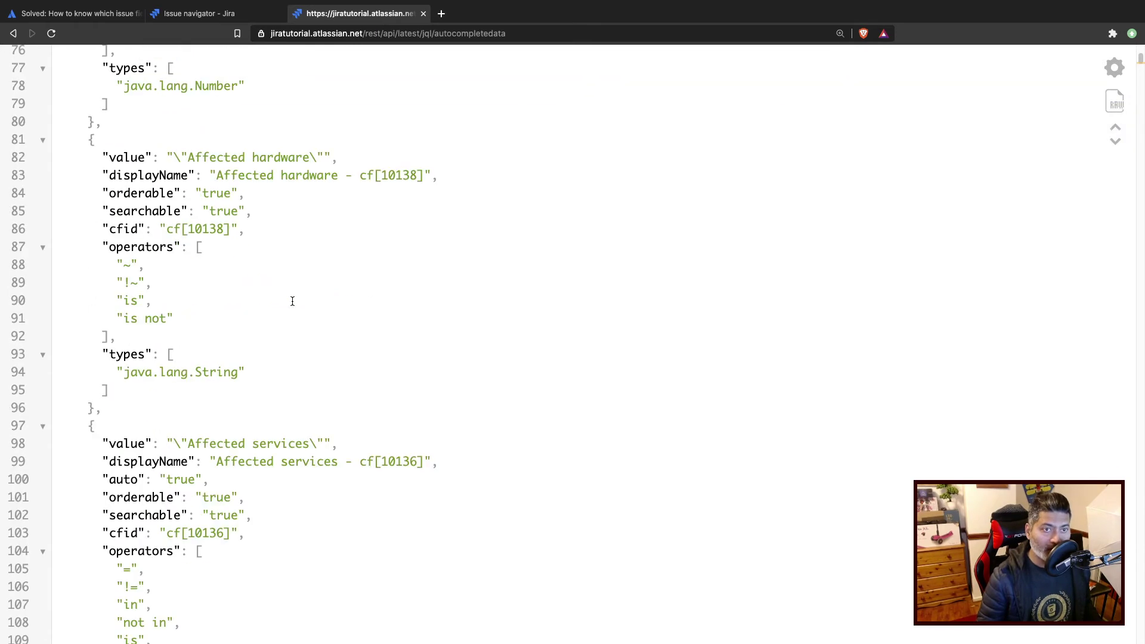
scroll(292, 301, "down", 15)
scroll(292, 302, "up", 6)
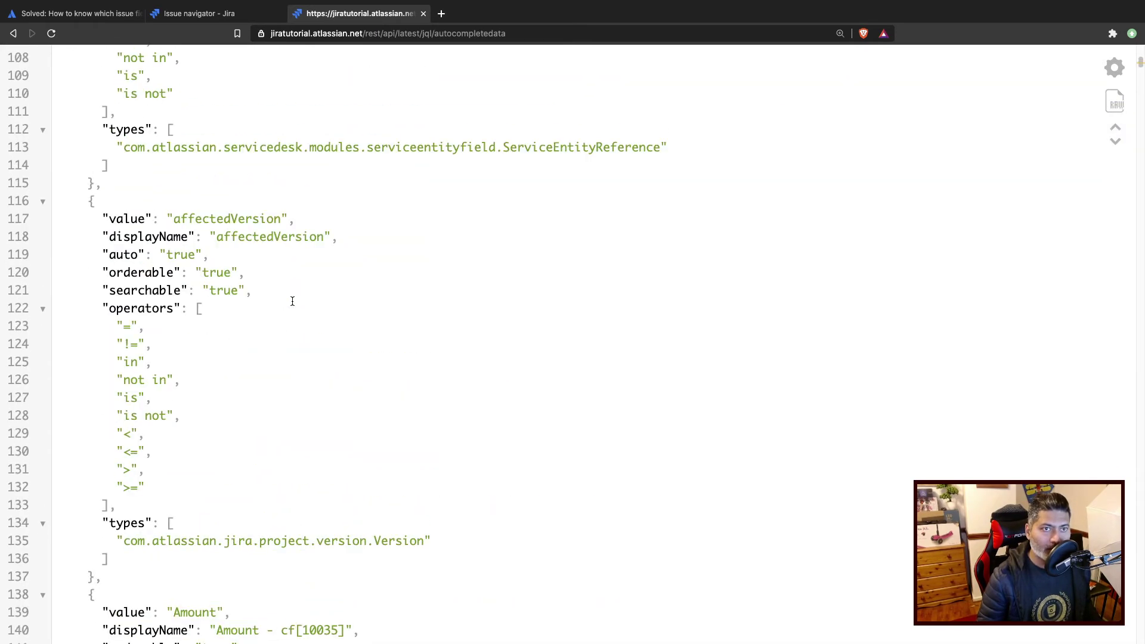
double_click(221, 219)
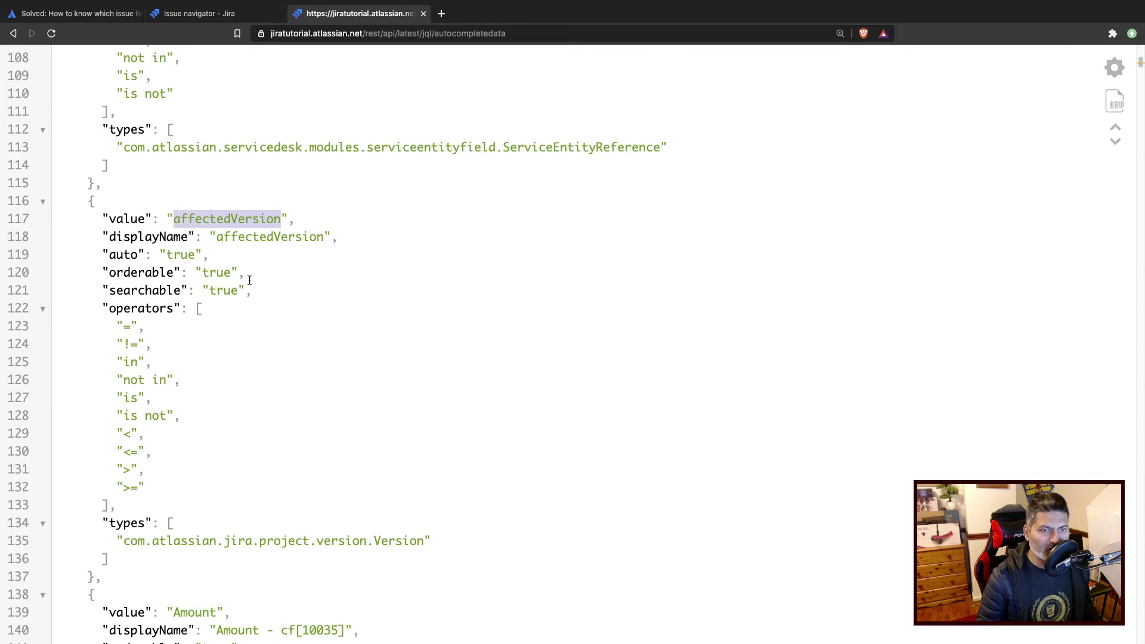
scroll(248, 281, "down", 15)
scroll(247, 280, "down", 4)
scroll(248, 280, "down", 4)
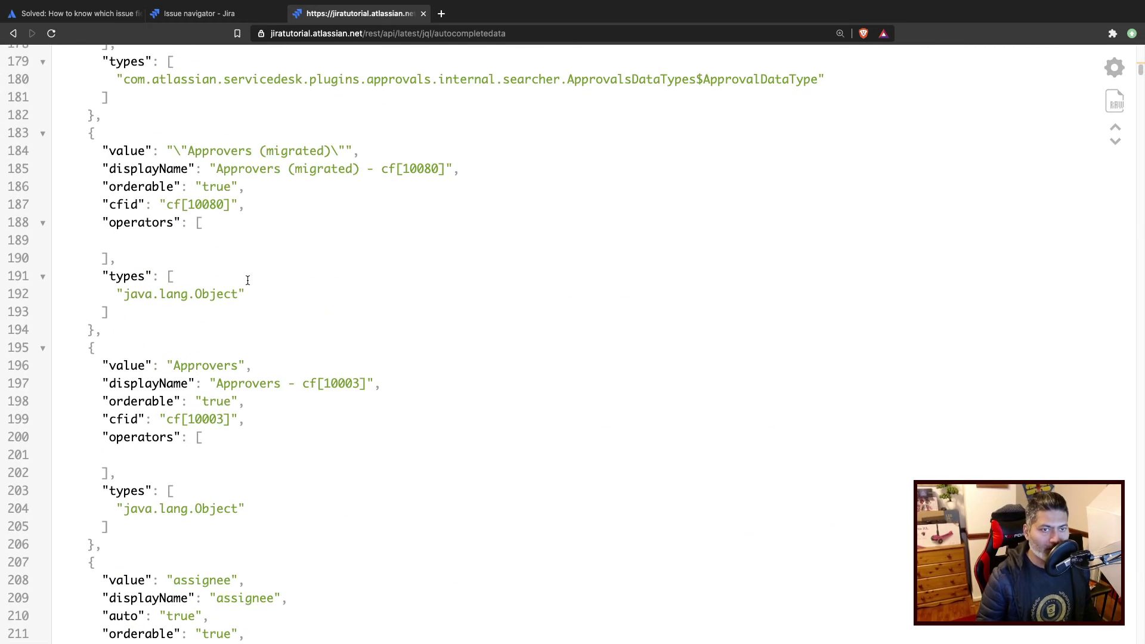
scroll(248, 280, "down", 15)
scroll(248, 281, "down", 4)
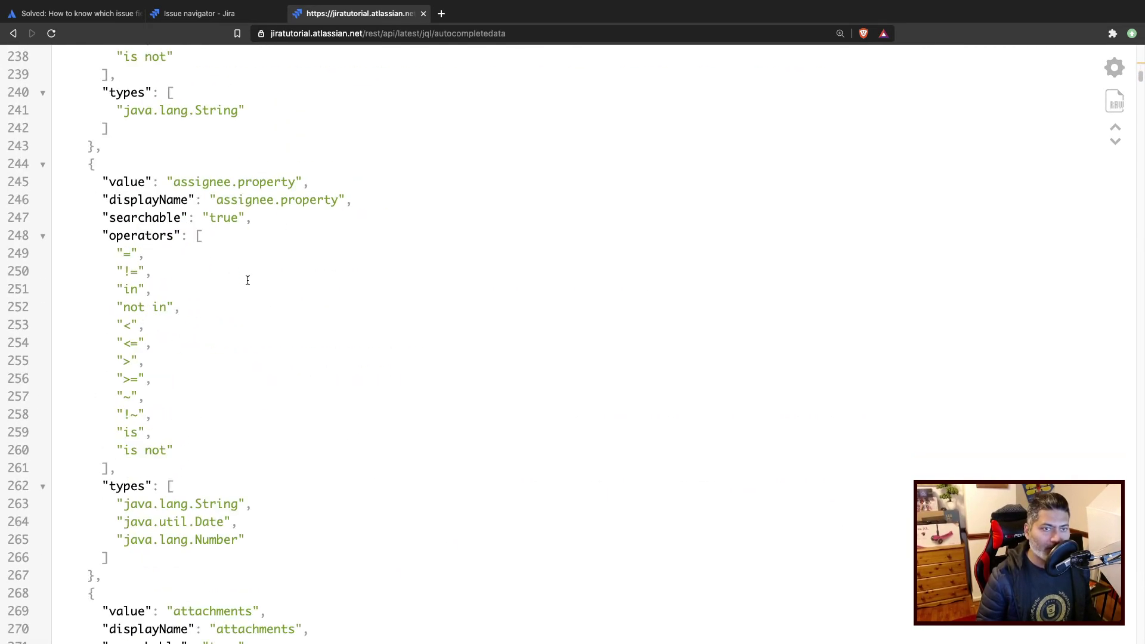
scroll(284, 299, "down", 7)
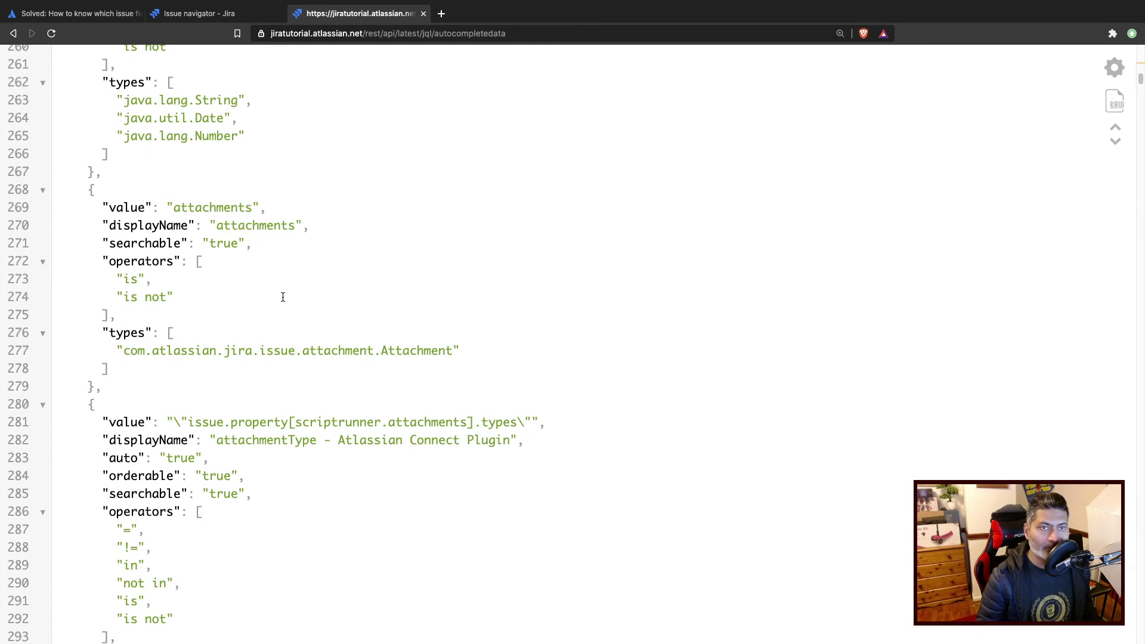
scroll(249, 294, "down", 8)
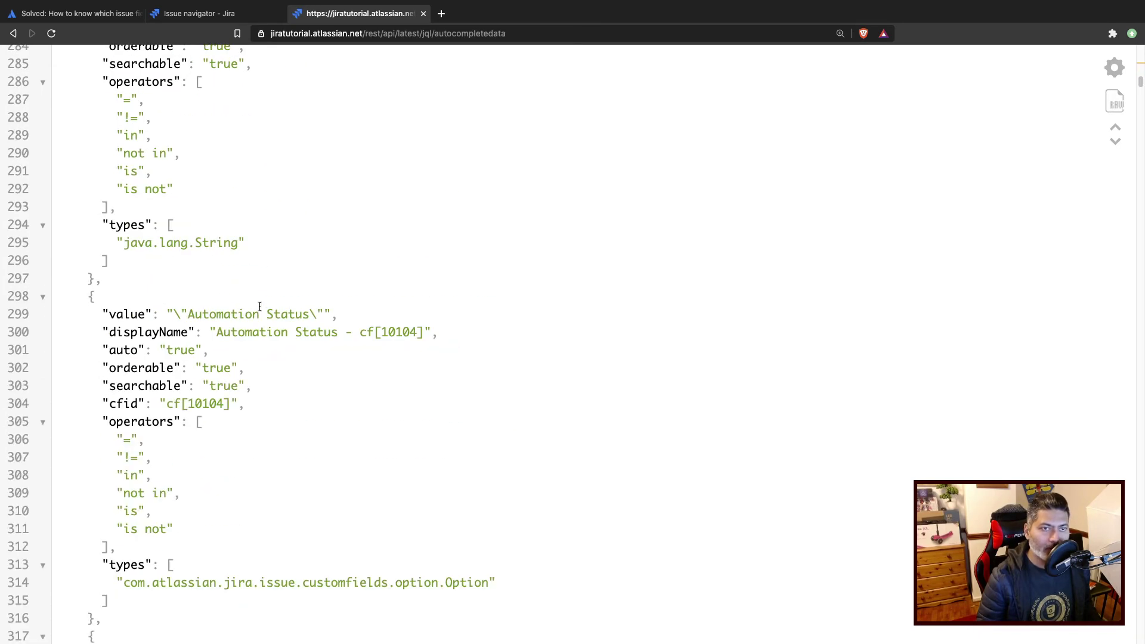
scroll(257, 305, "down", 2)
scroll(259, 307, "down", 7)
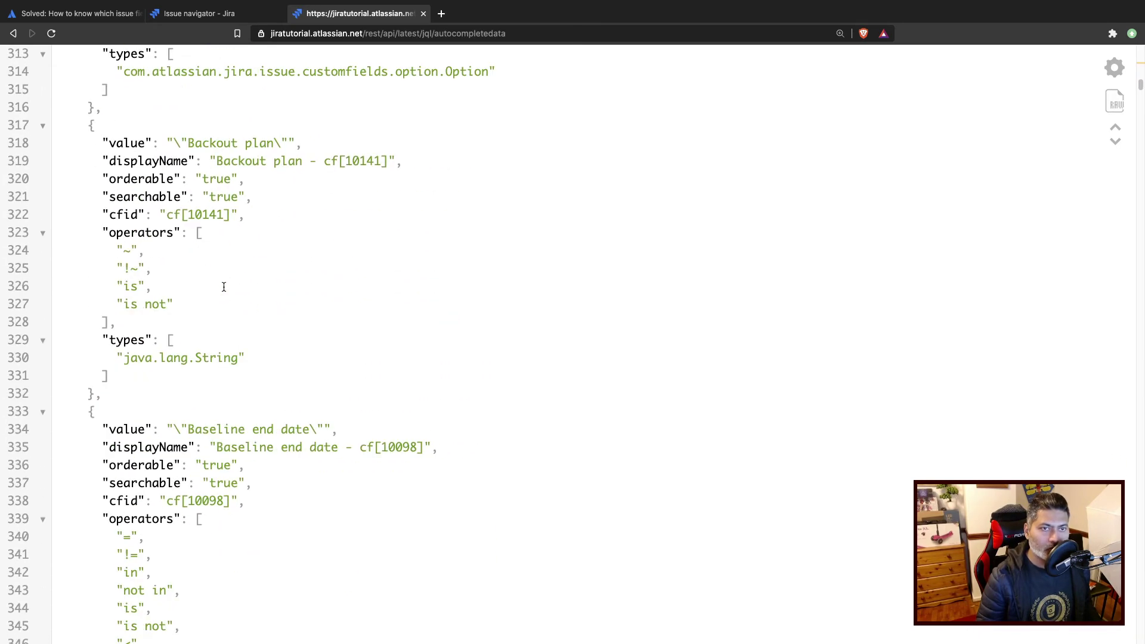
scroll(224, 287, "down", 4)
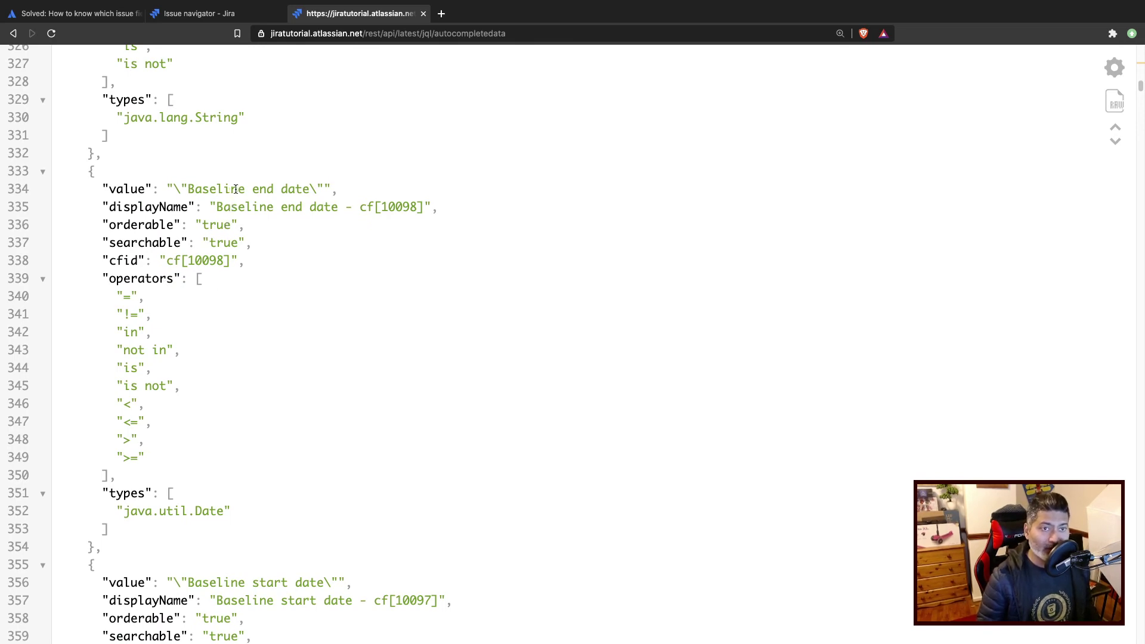
- Replace the JQL query with Baseline end date[Date], then return to the JSON
left_click(197, 13)
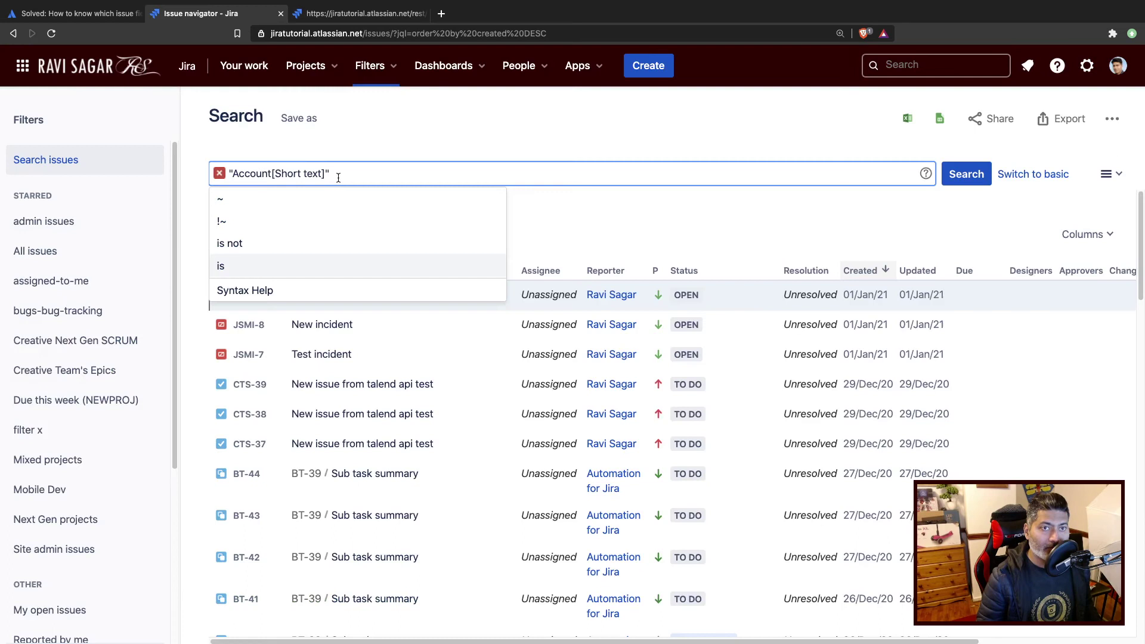
key("super+a")
type("bas")
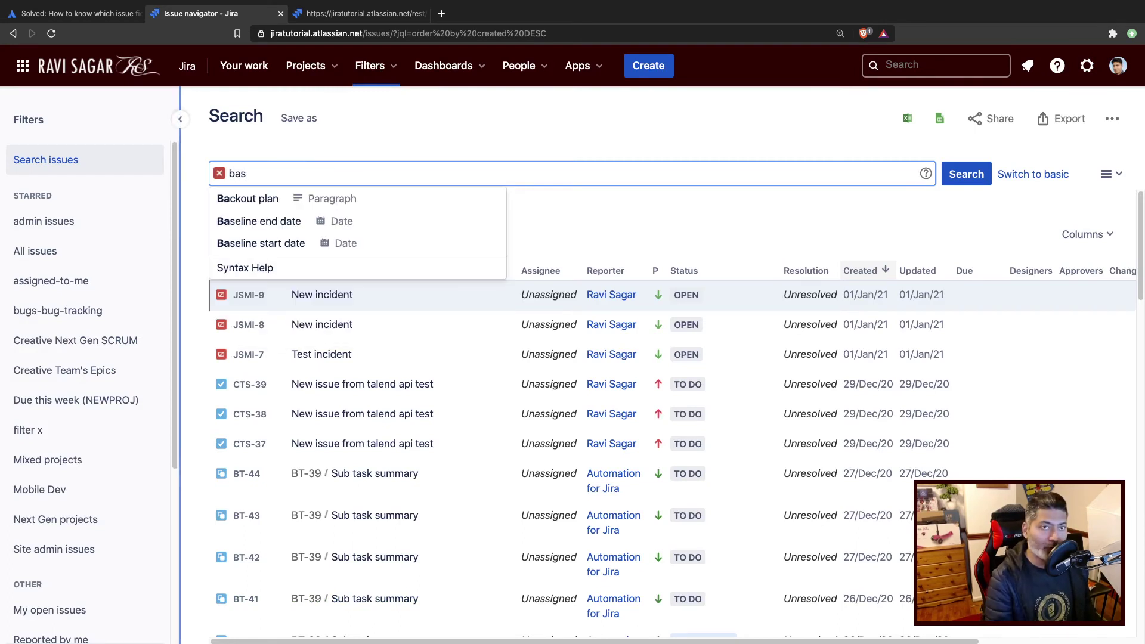
type("e")
key("Down")
key("Return")
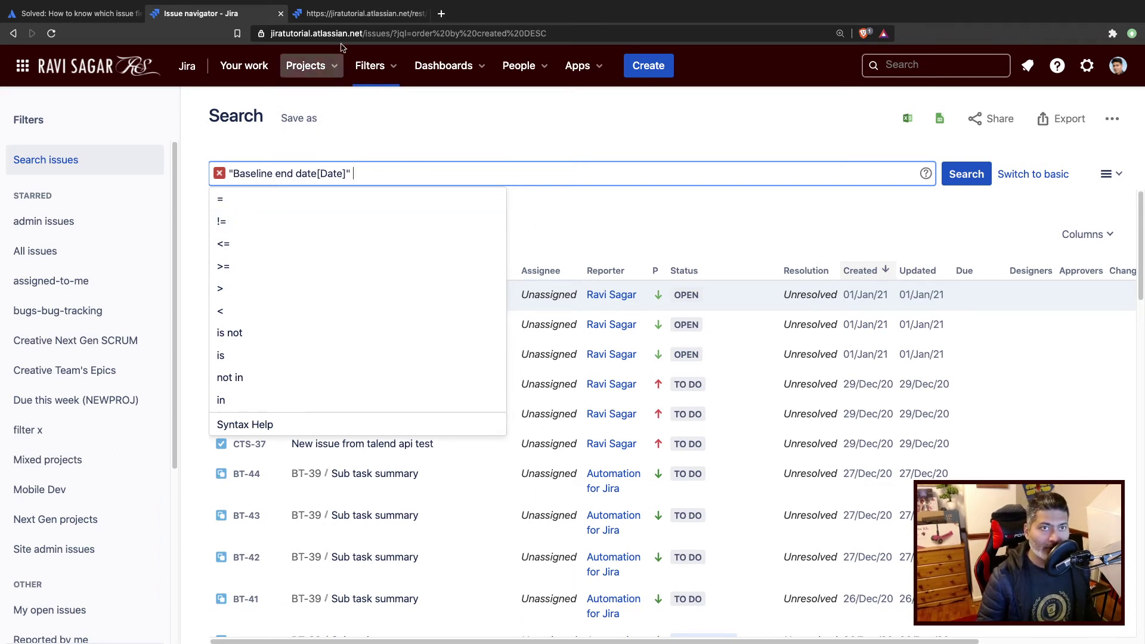
left_click(346, 19)
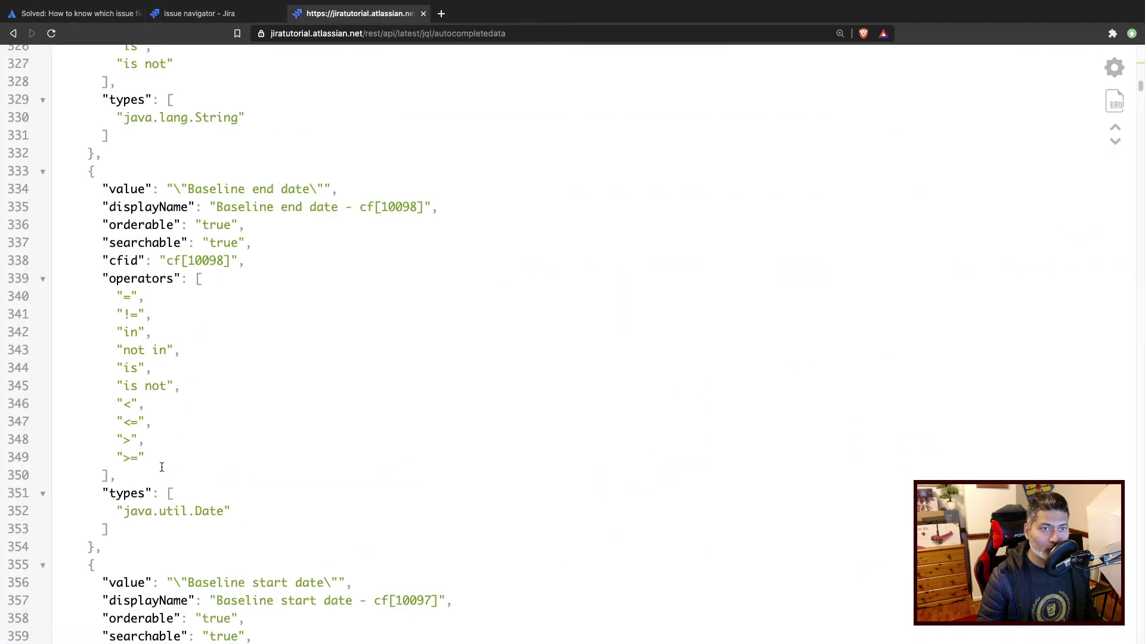
- Mark Baseline end date's ten operators and its java.util.Date type line in the JSON
left_click_drag(162, 467, 92, 294)
left_click(180, 317)
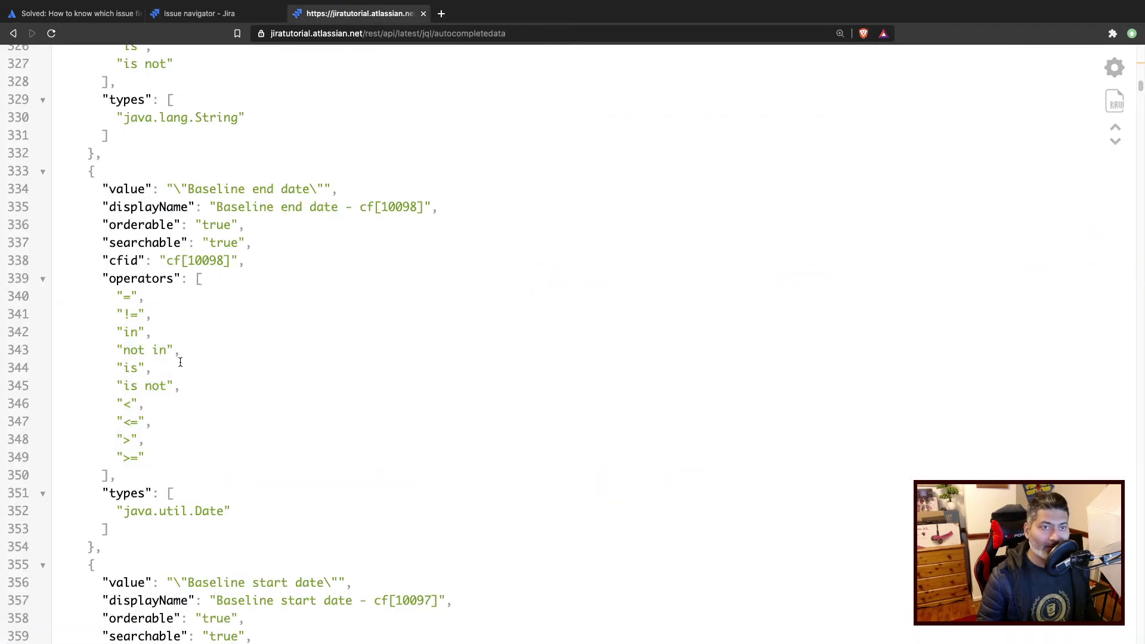
scroll(182, 349, "down", 3)
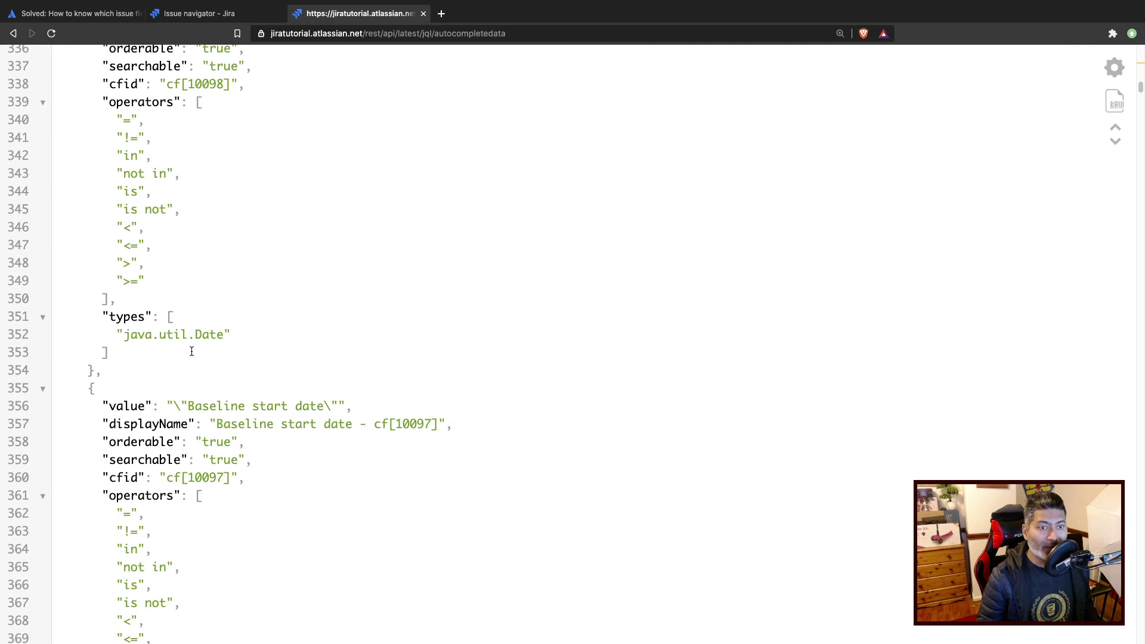
scroll(256, 361, "up", 3)
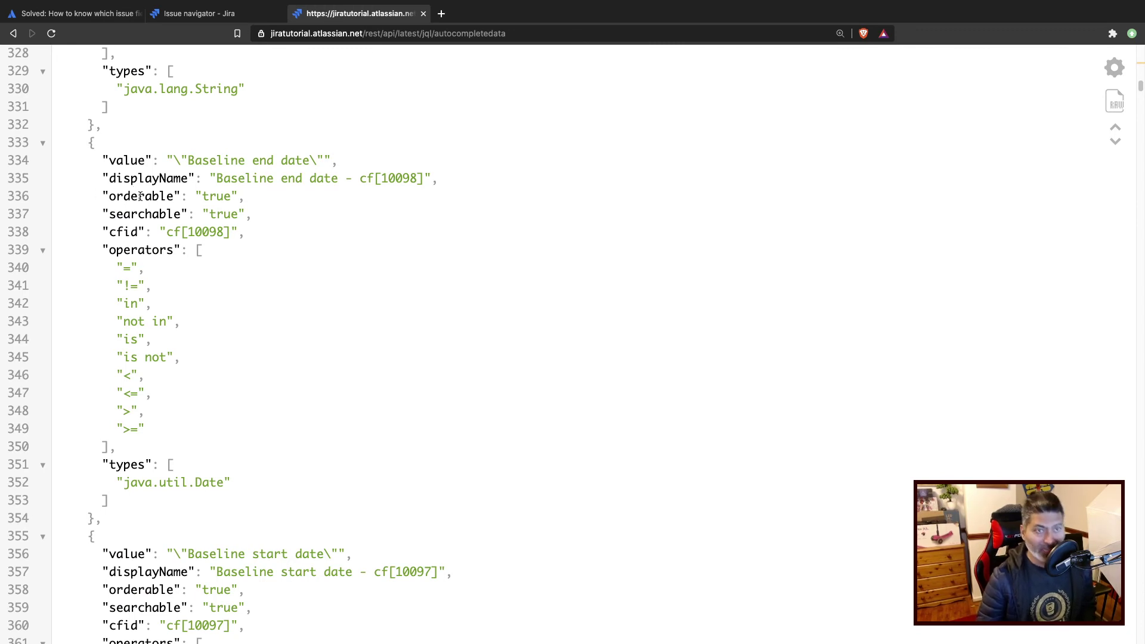
left_click_drag(147, 428, 99, 257)
triple_click(171, 480)
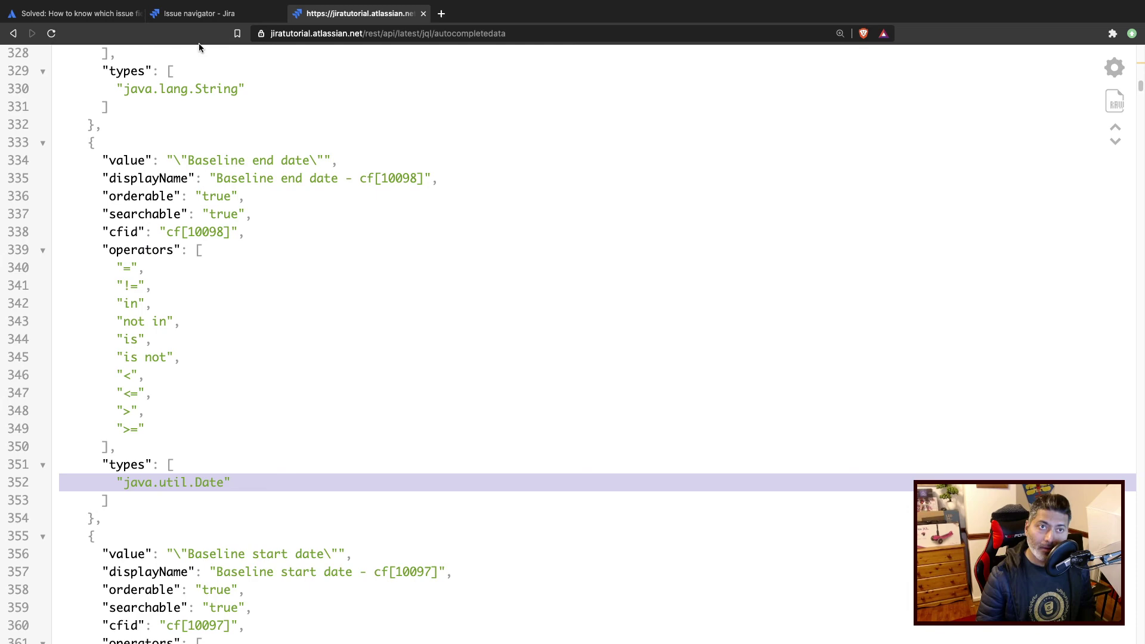
- Close the operator suggestions, then review the text-type fields question and its accepted answers
left_click(204, 15)
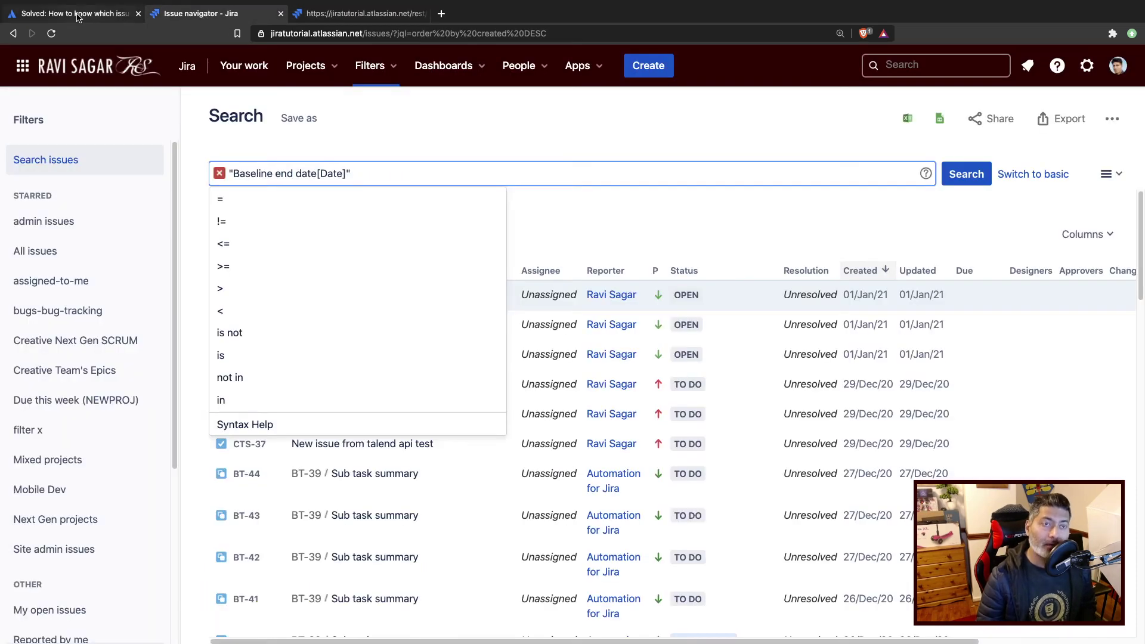
left_click(560, 199)
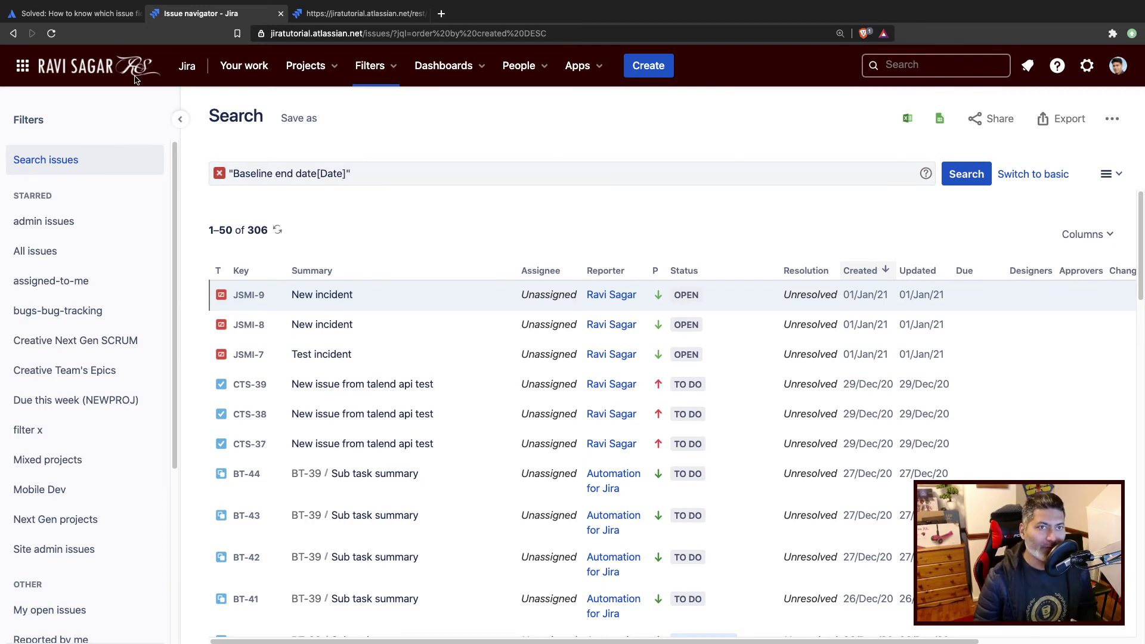
left_click(79, 14)
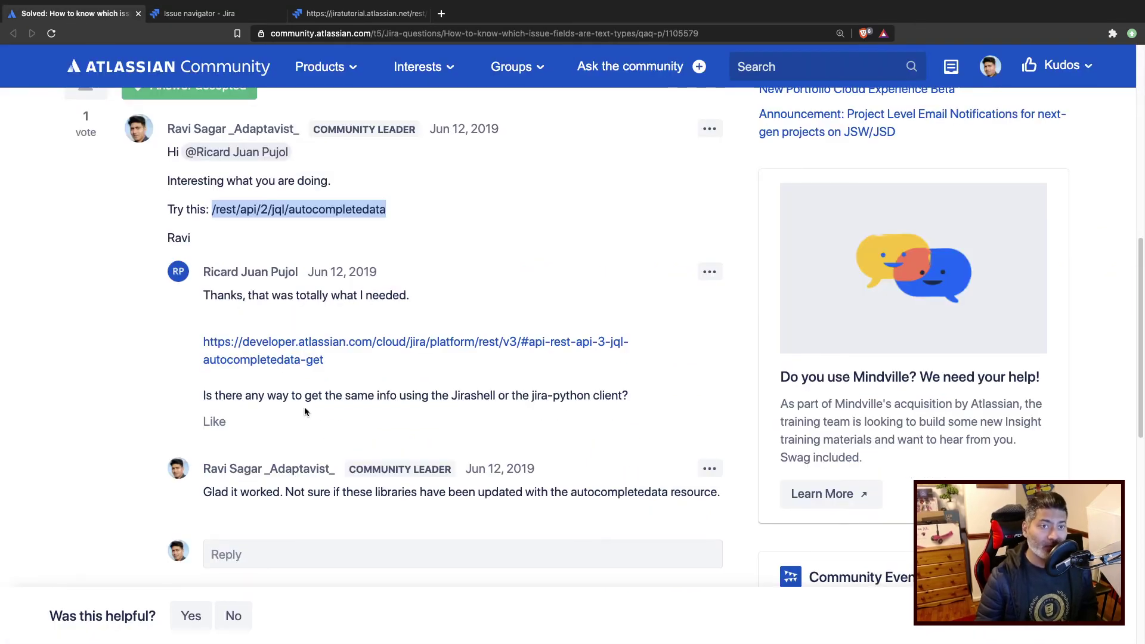
scroll(298, 403, "down", 7)
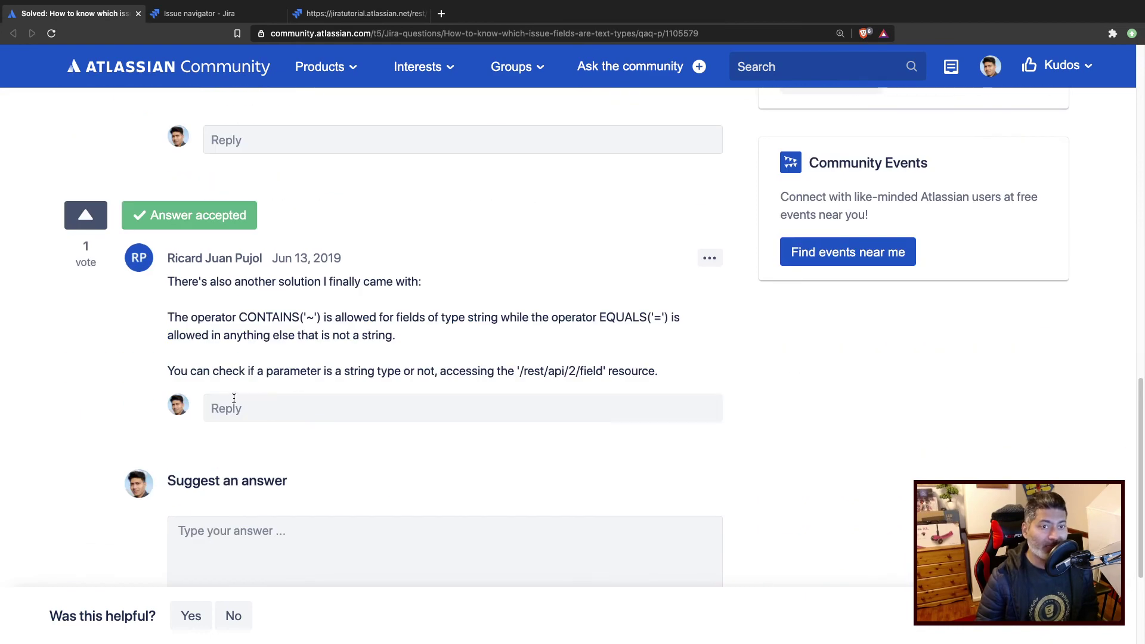
scroll(234, 399, "up", 15)
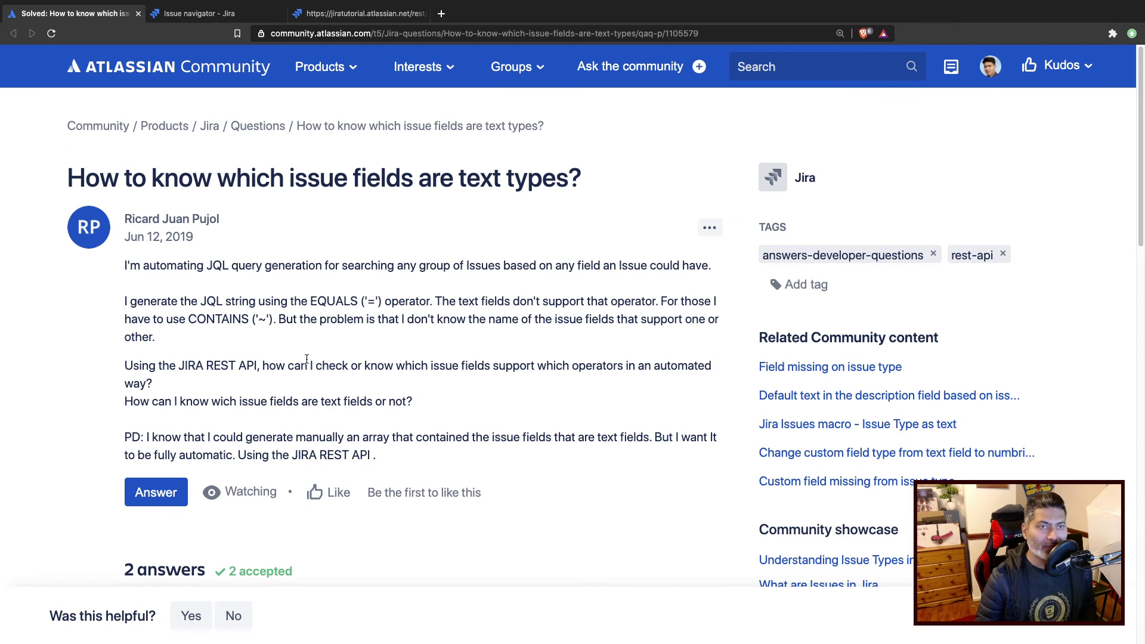
- Select the ten-operator array (lines 12–22) of the [CHART] Date of First Response field
left_click(358, 13)
scroll(292, 390, "up", 10)
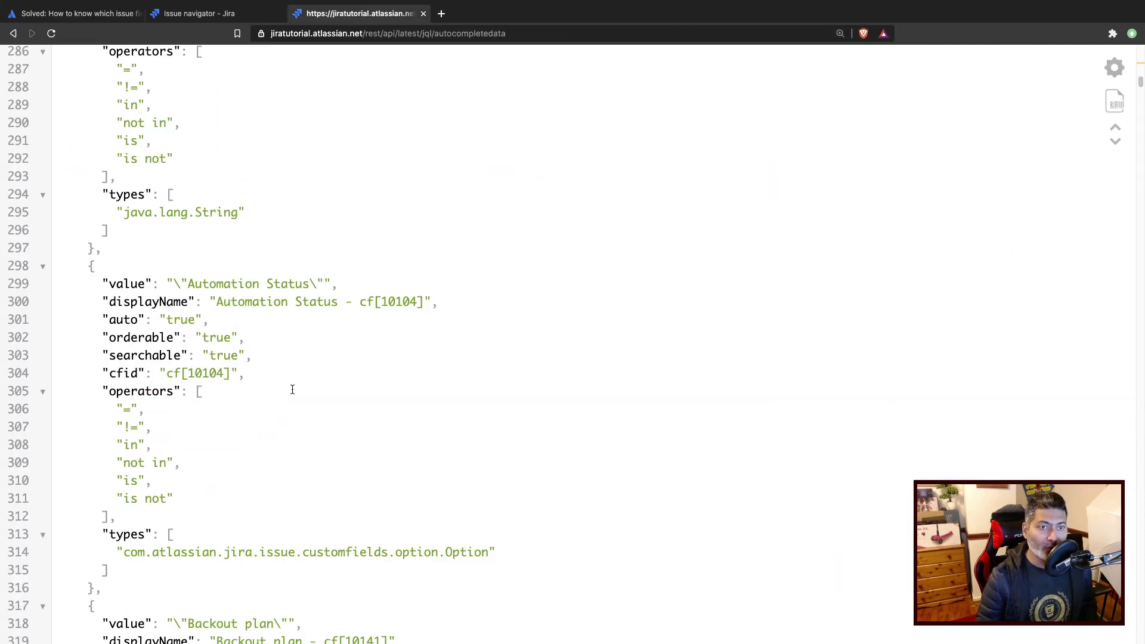
scroll(292, 390, "down", 7)
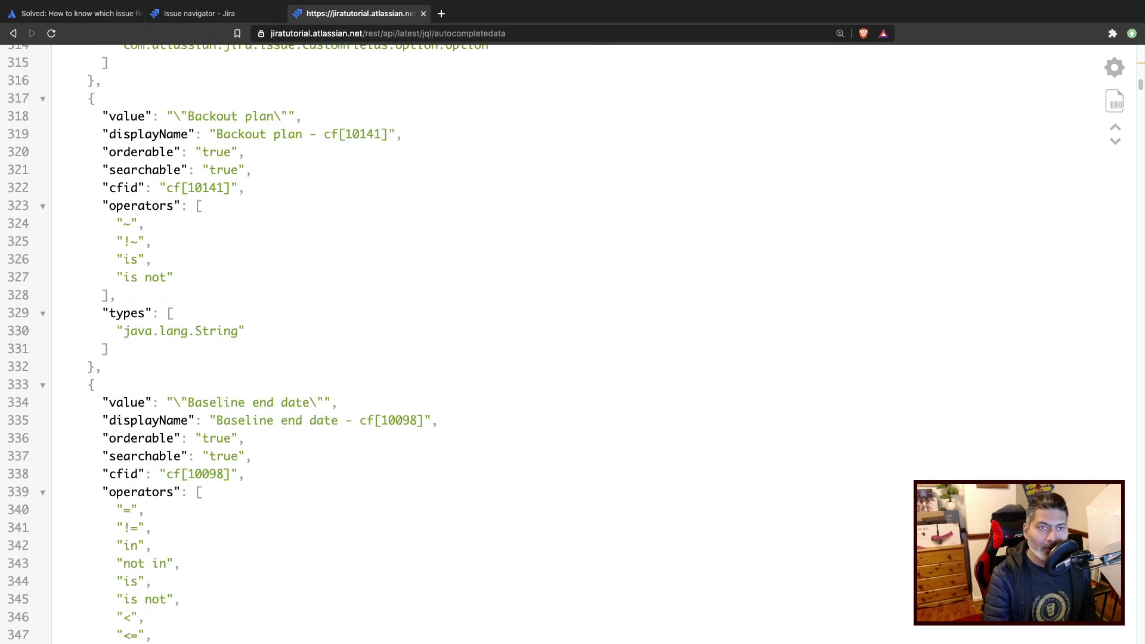
scroll(358, 390, "up", 20)
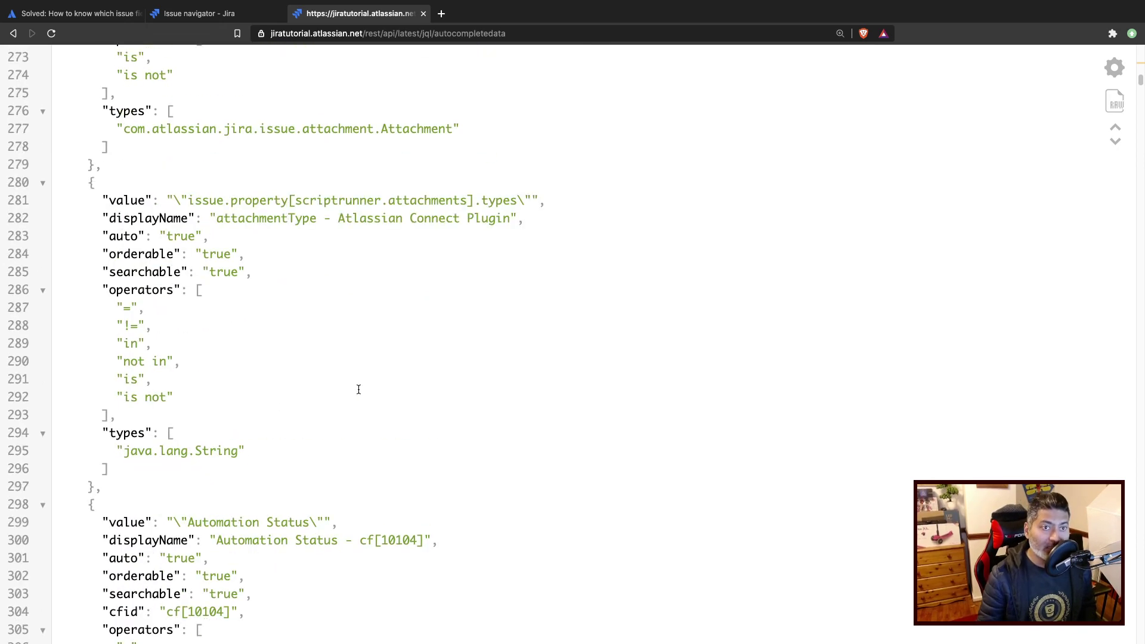
scroll(358, 390, "up", 16)
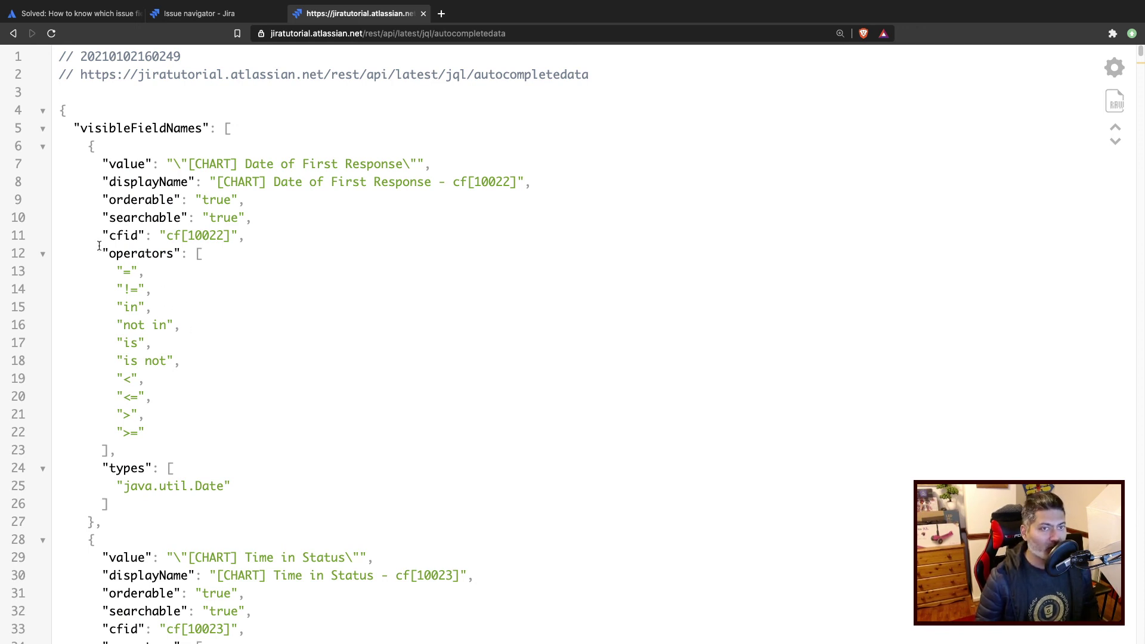
left_click_drag(99, 246, 201, 424)
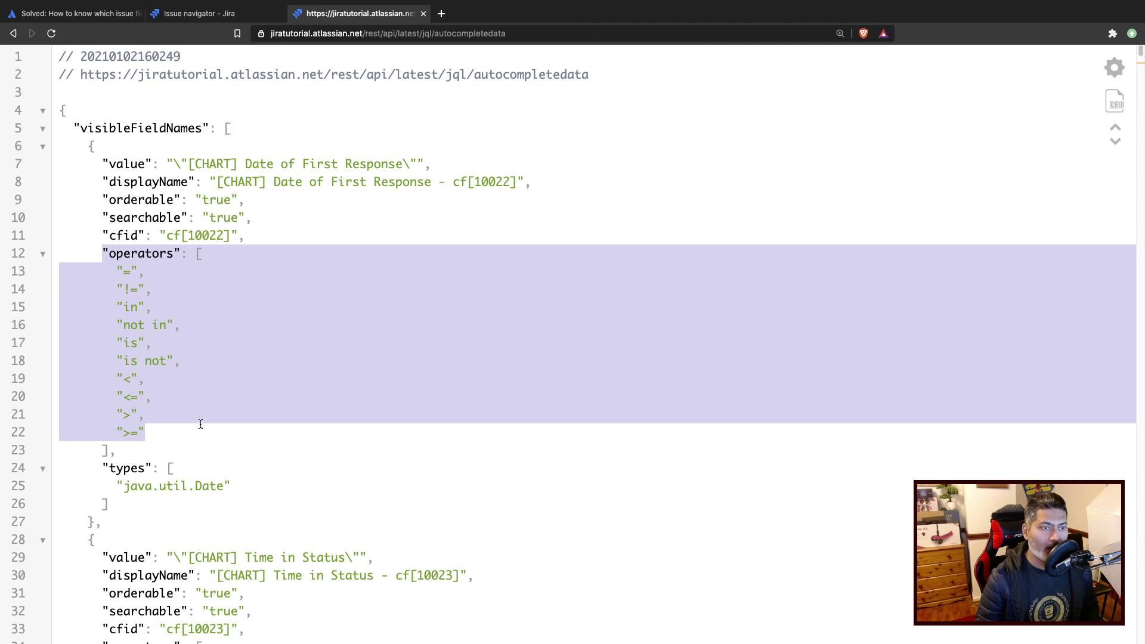